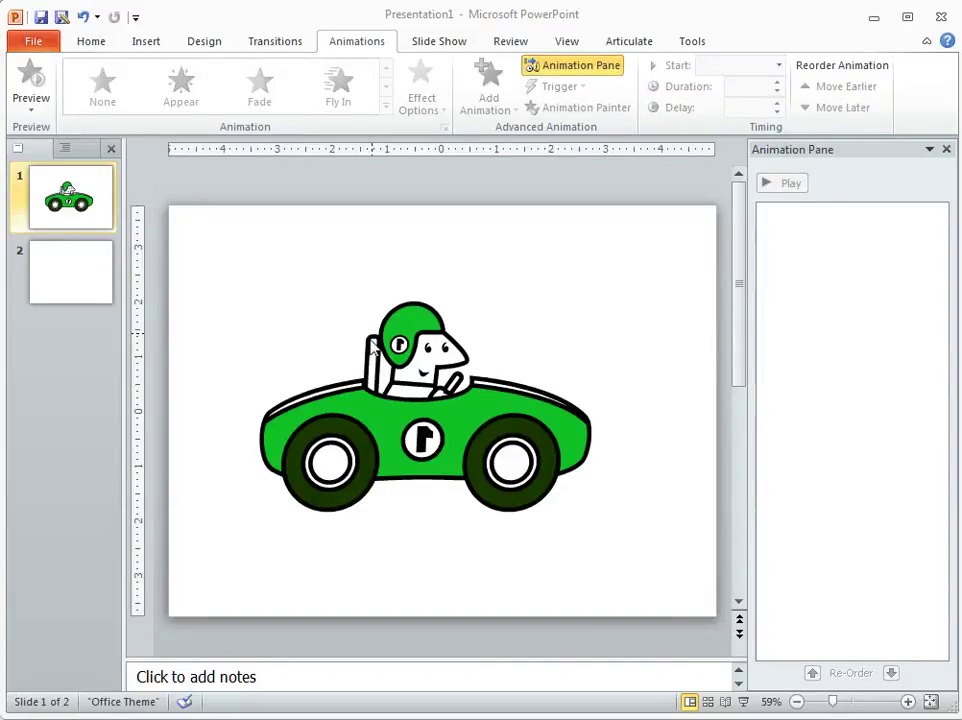
# Shrink the green race car a lot and move it to the slide's left side, below centre.
pyautogui.click(439, 421)
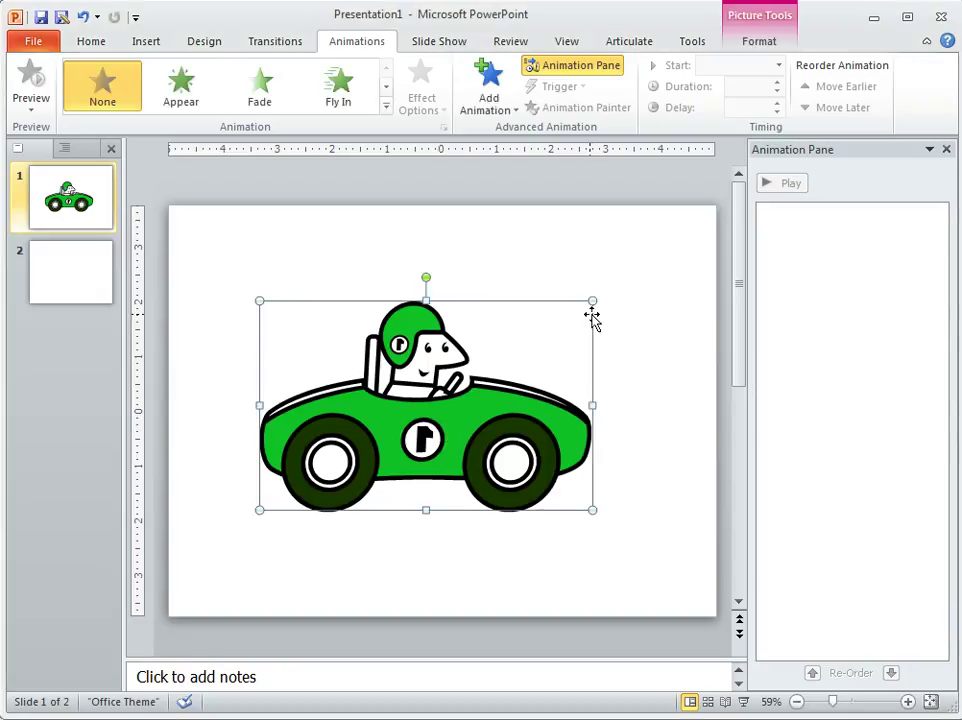
pyautogui.moveTo(593, 301); pyautogui.dragTo(360, 421)
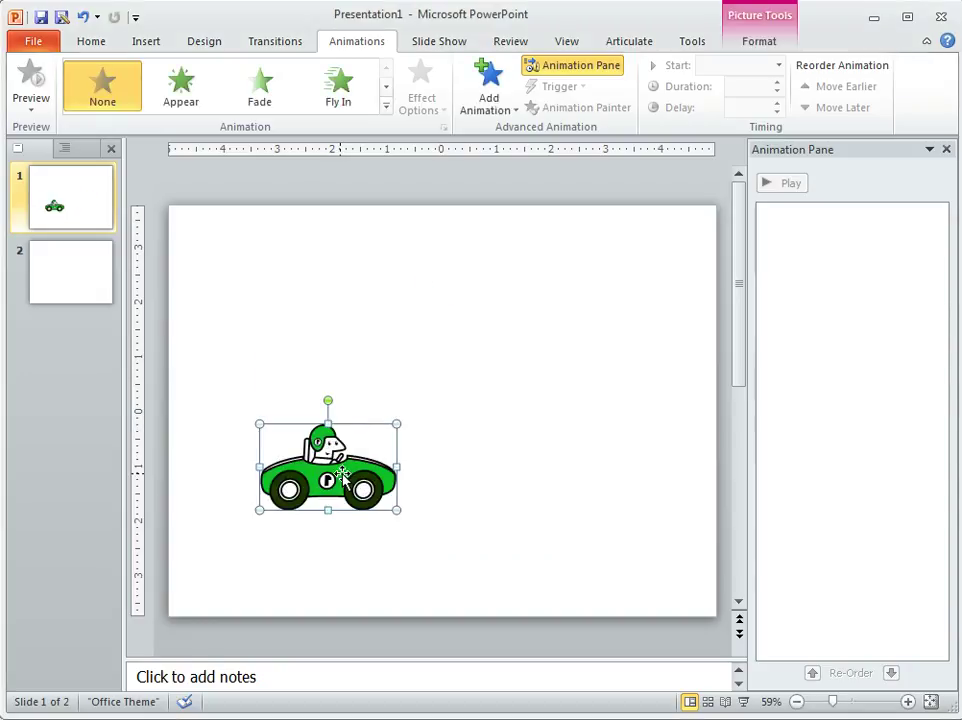
pyautogui.moveTo(327, 465); pyautogui.dragTo(258, 439)
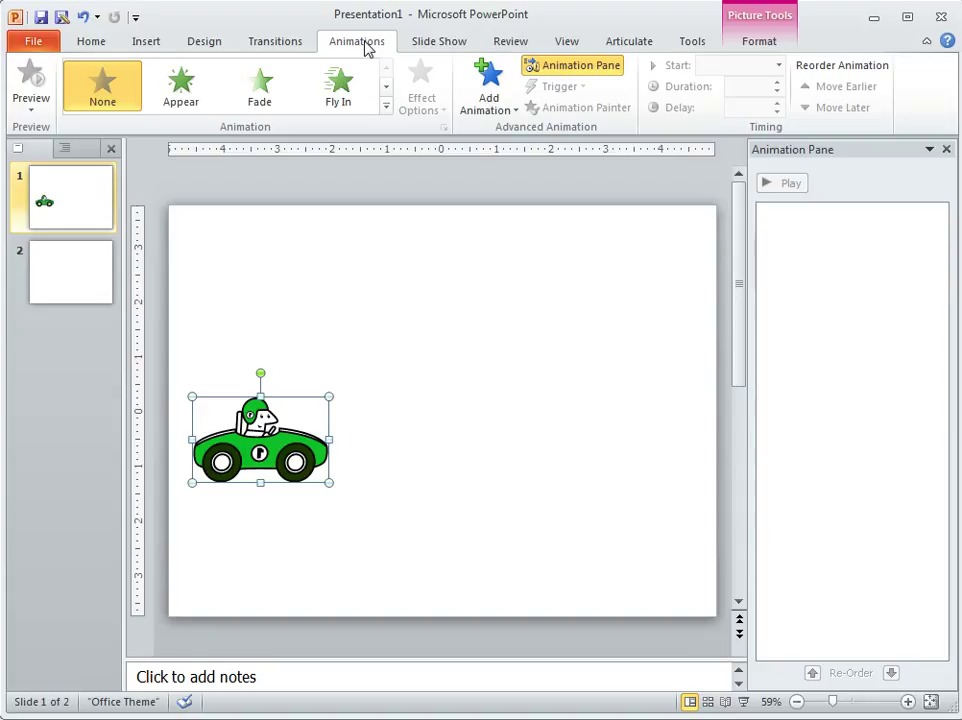
# Give the car a Lines motion path ending toward the slide's right side, then preview it.
pyautogui.click(389, 110)
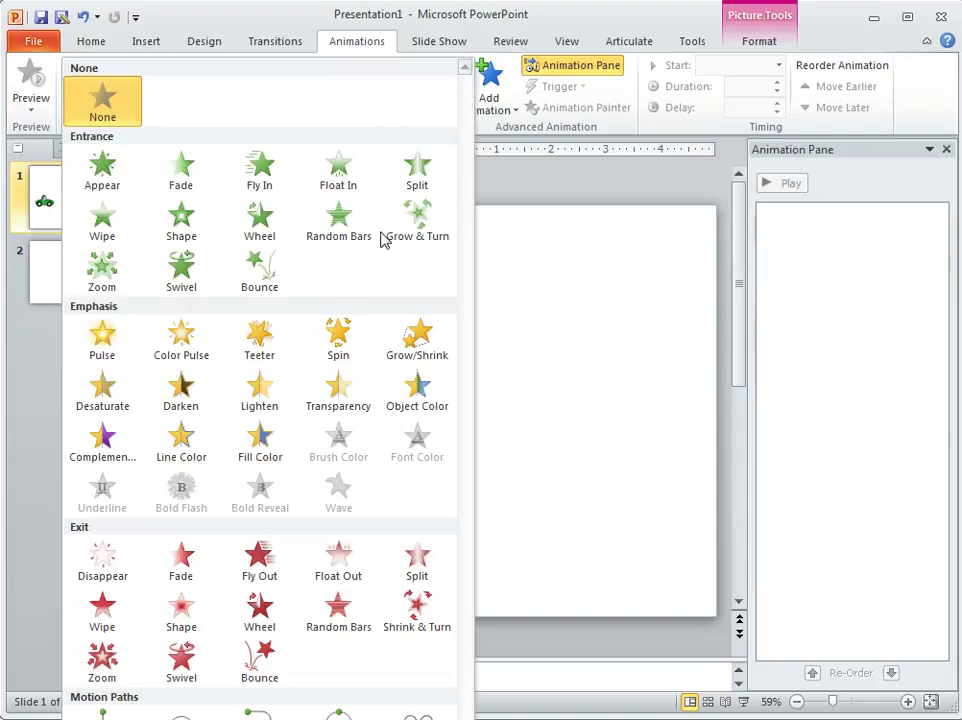
pyautogui.click(103, 712)
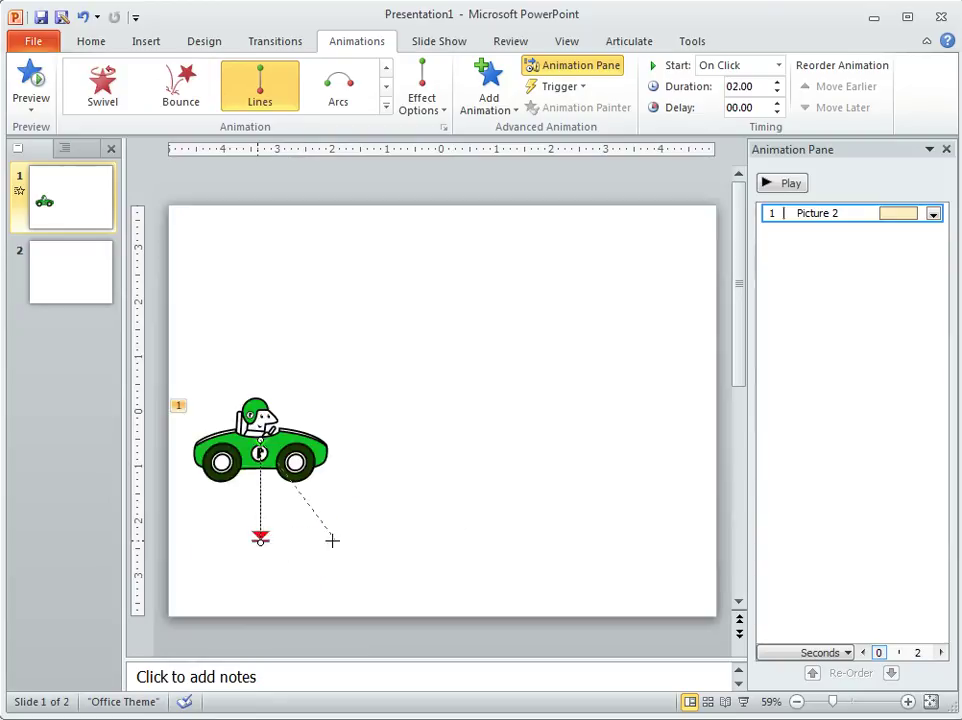
pyautogui.moveTo(332, 540); pyautogui.dragTo(641, 429)
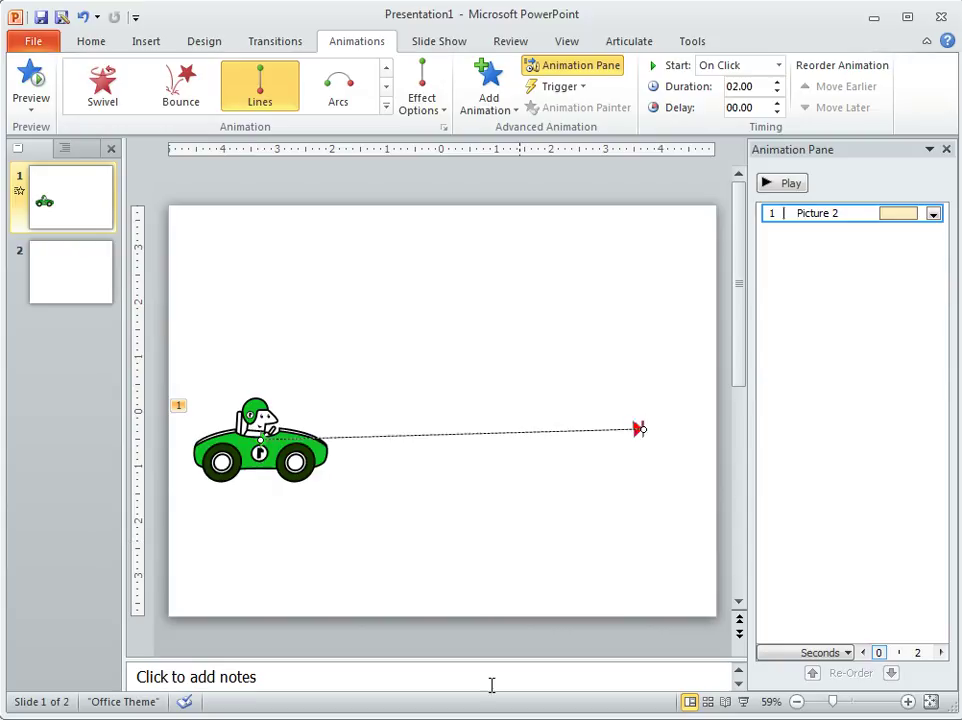
pyautogui.click(790, 190)
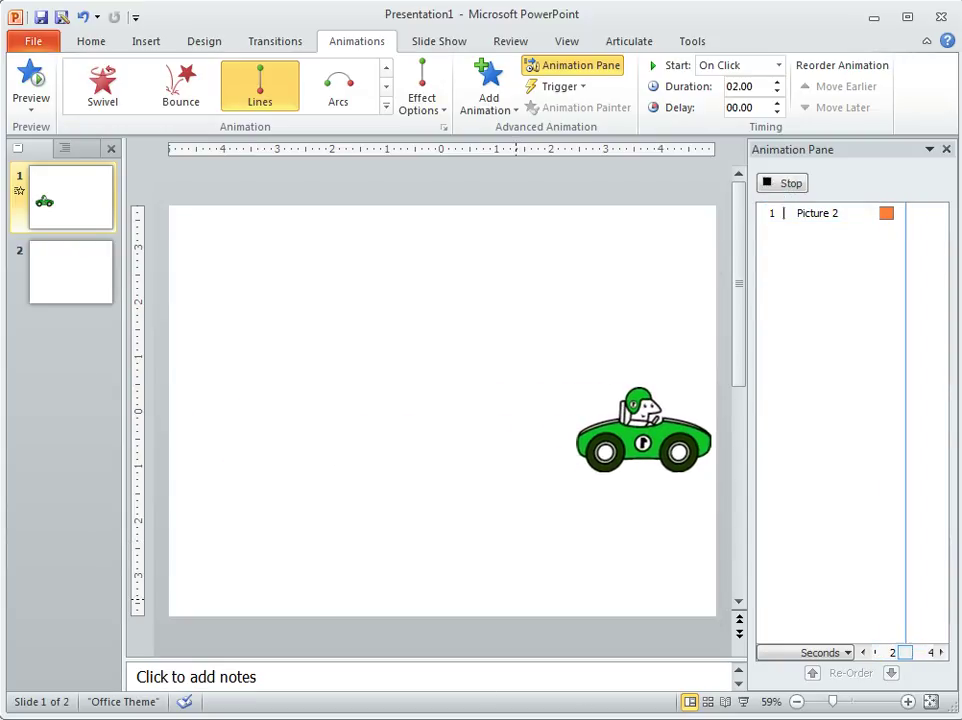
pyautogui.click(933, 214)
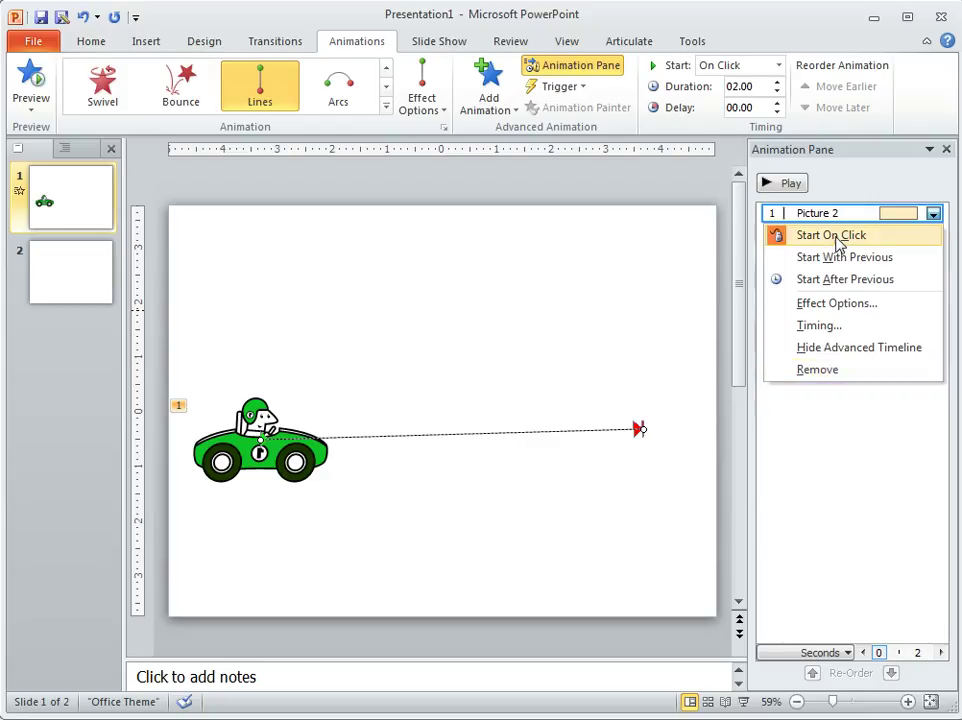
pyautogui.click(565, 573)
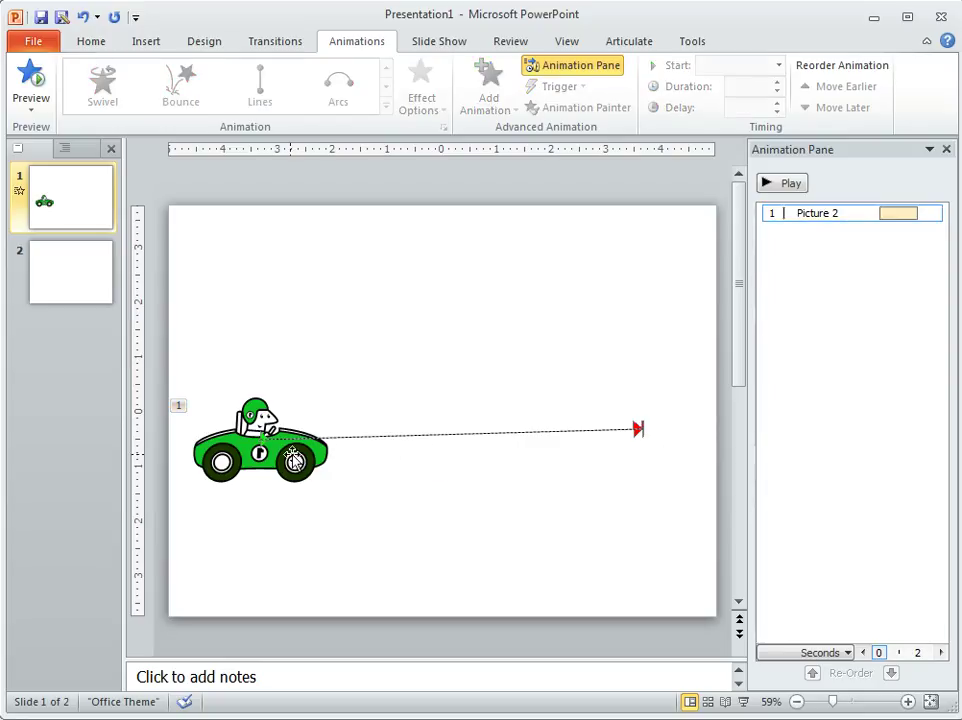
pyautogui.click(785, 445)
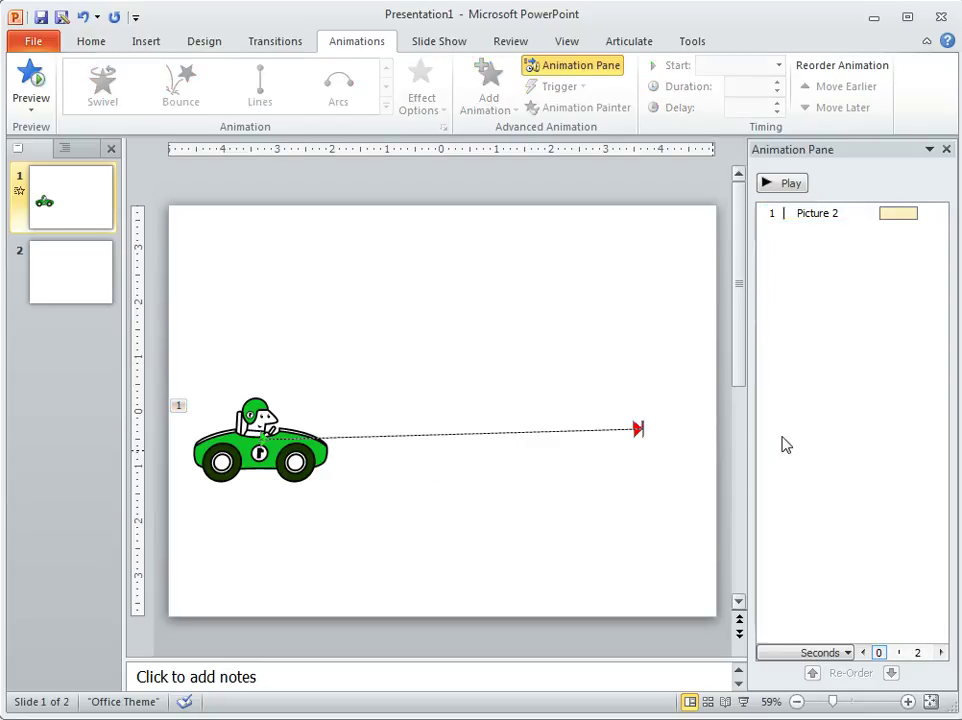
pyautogui.click(265, 440)
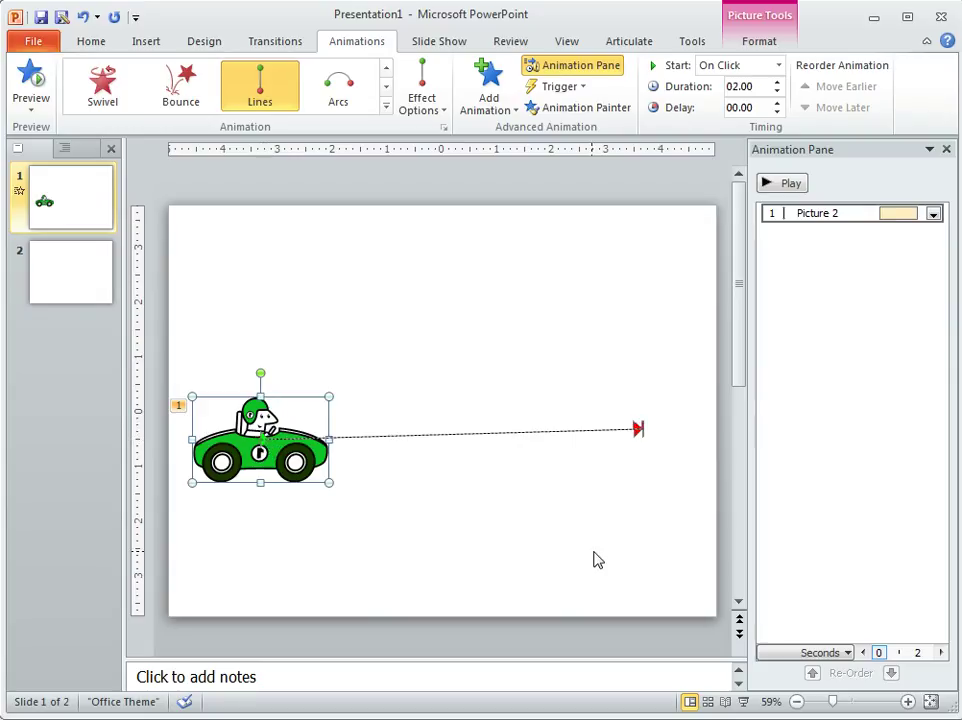
# Extend the path's end past the right edge, then pull it back to about three-quarters across.
pyautogui.click(797, 701)
pyautogui.click(797, 701)
pyautogui.click(797, 701)
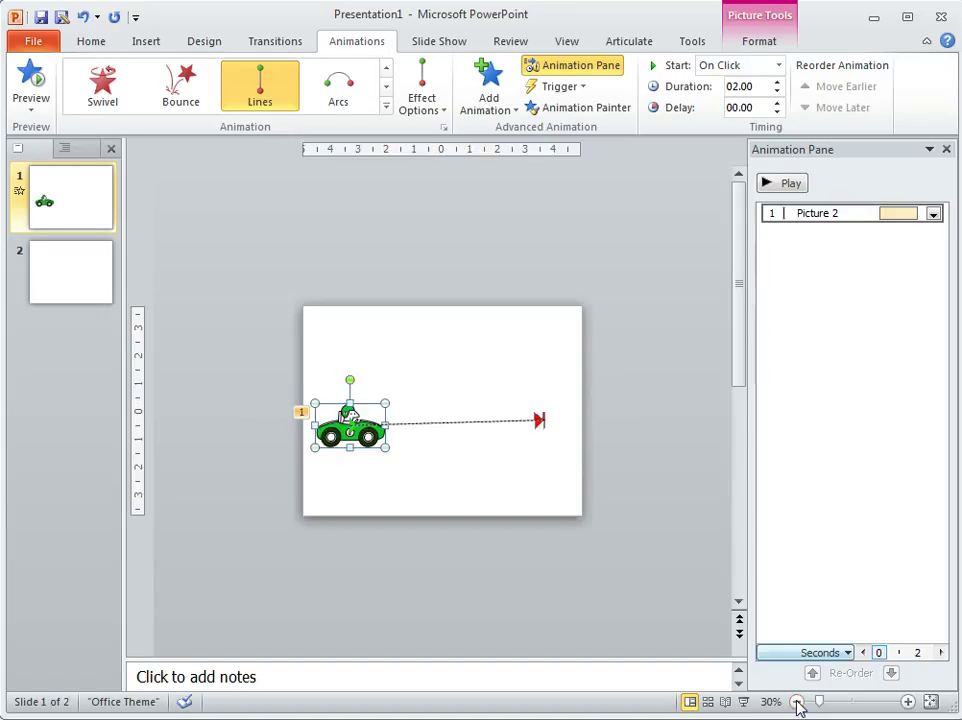
pyautogui.click(538, 419)
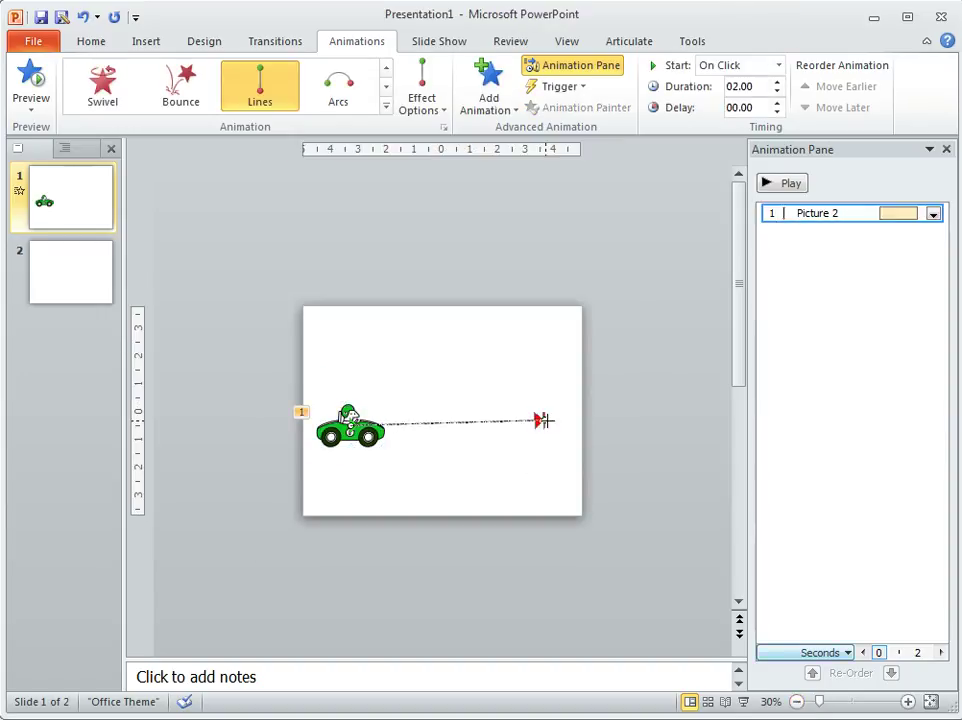
pyautogui.moveTo(590, 420)
pyautogui.mouseDown()
pyautogui.moveTo(580, 421)
pyautogui.moveTo(602, 419)
pyautogui.mouseUp()
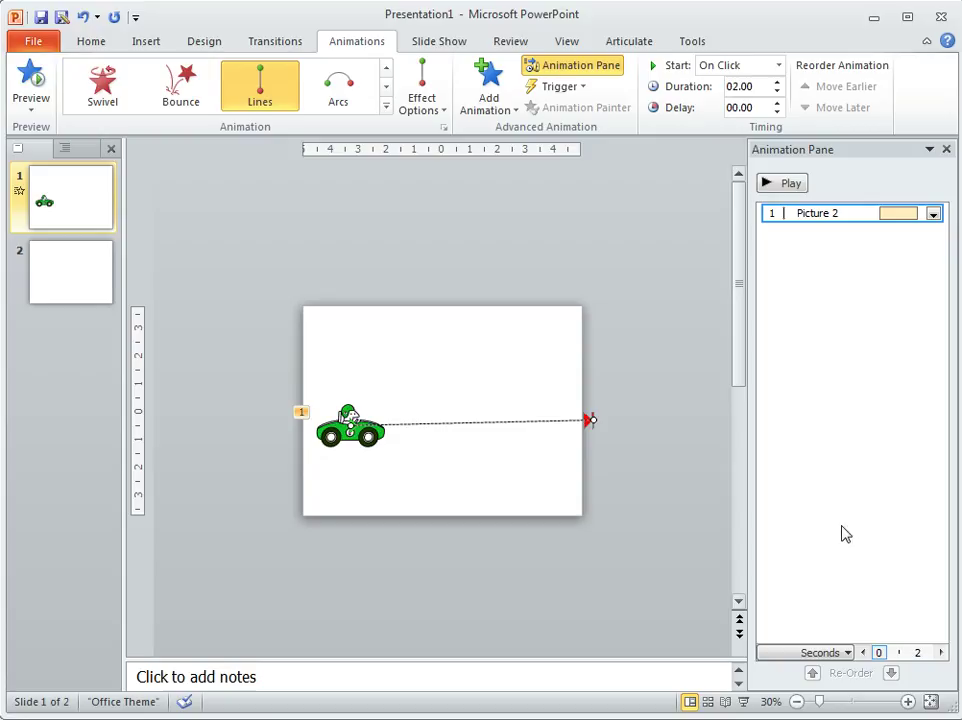
pyautogui.click(790, 182)
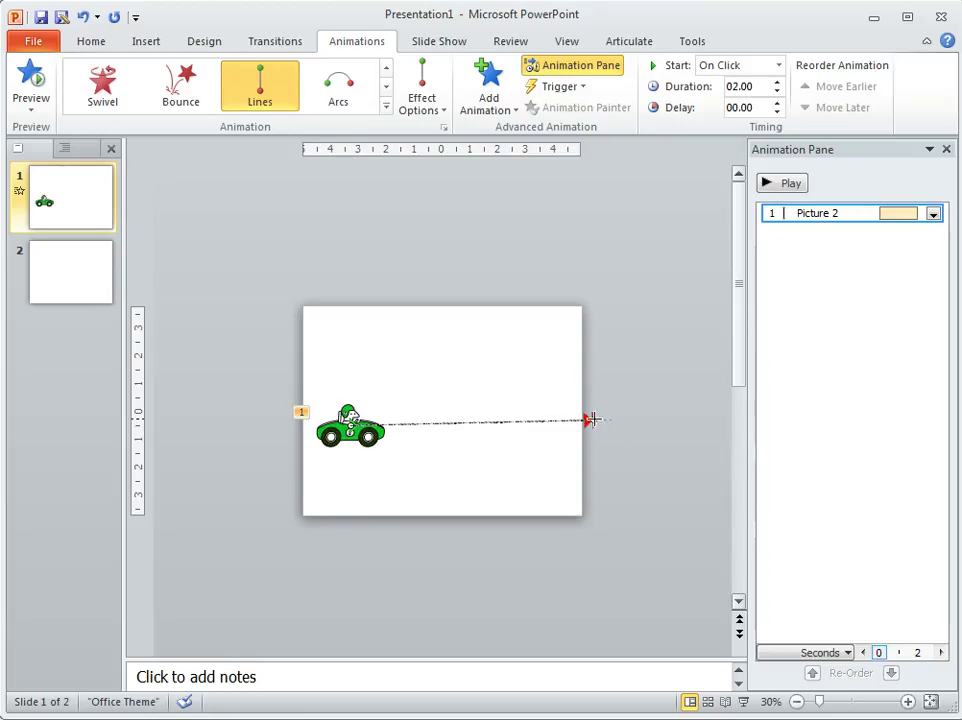
pyautogui.moveTo(594, 418); pyautogui.dragTo(621, 419)
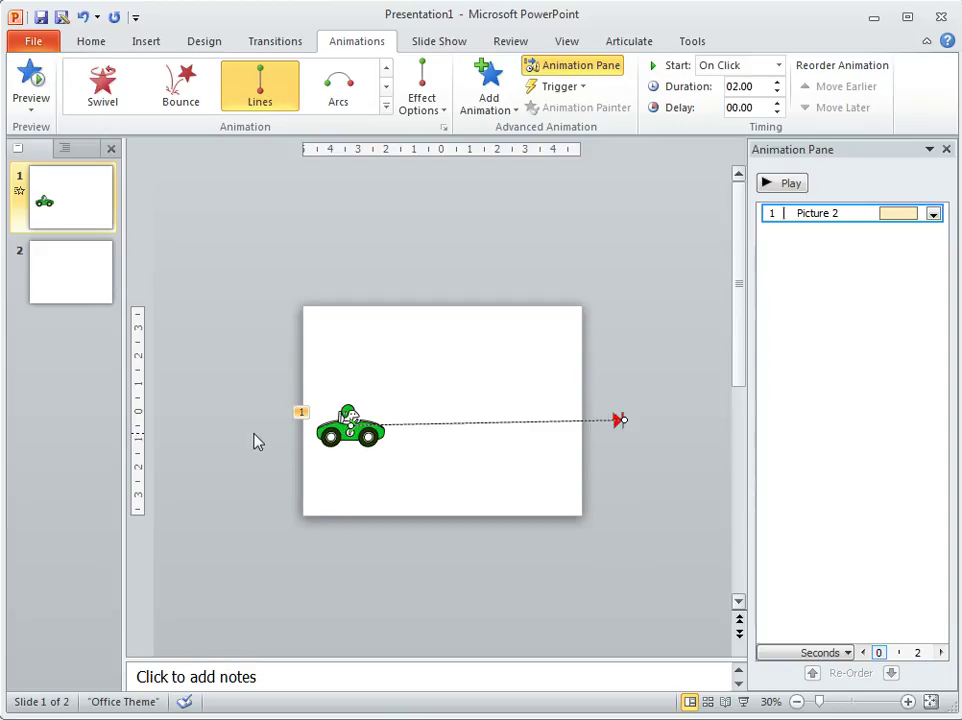
pyautogui.moveTo(621, 418)
pyautogui.mouseDown()
pyautogui.moveTo(487, 423)
pyautogui.moveTo(520, 429)
pyautogui.mouseUp()
pyautogui.click(932, 703)
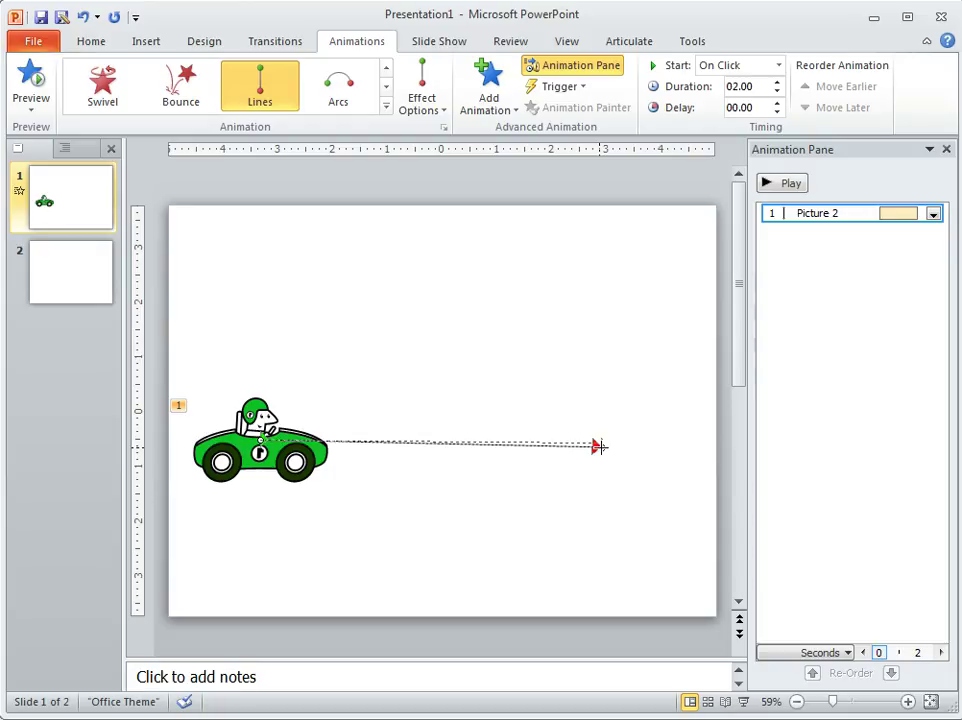
# Move the whole motion path up above the car and preview the animation.
pyautogui.moveTo(598, 446); pyautogui.dragTo(593, 432)
pyautogui.click(554, 507)
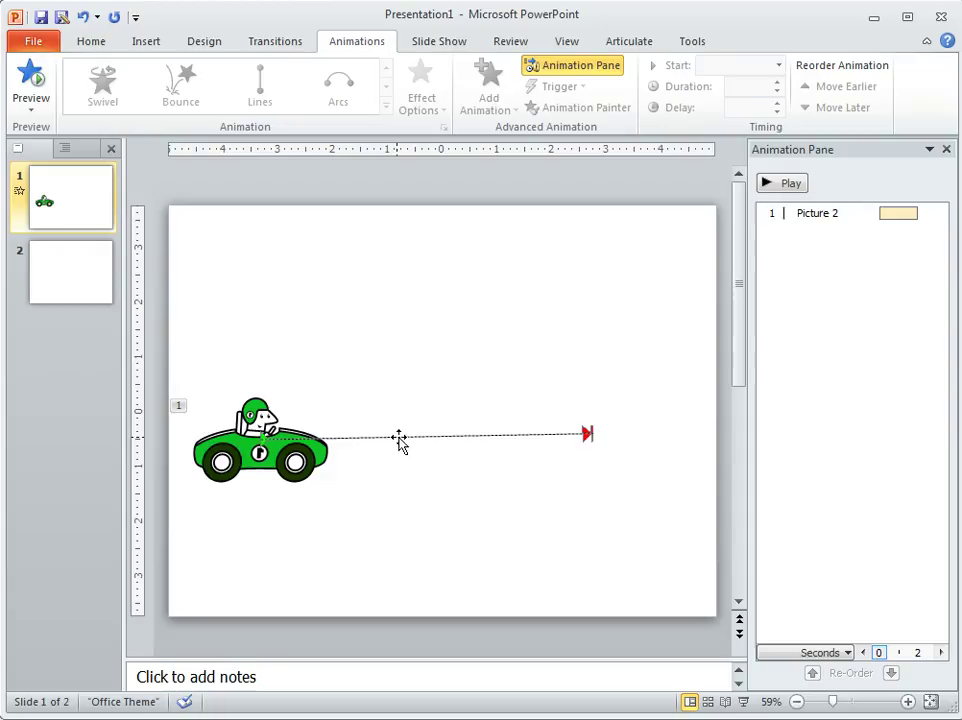
pyautogui.moveTo(399, 440); pyautogui.dragTo(428, 294)
pyautogui.click(432, 543)
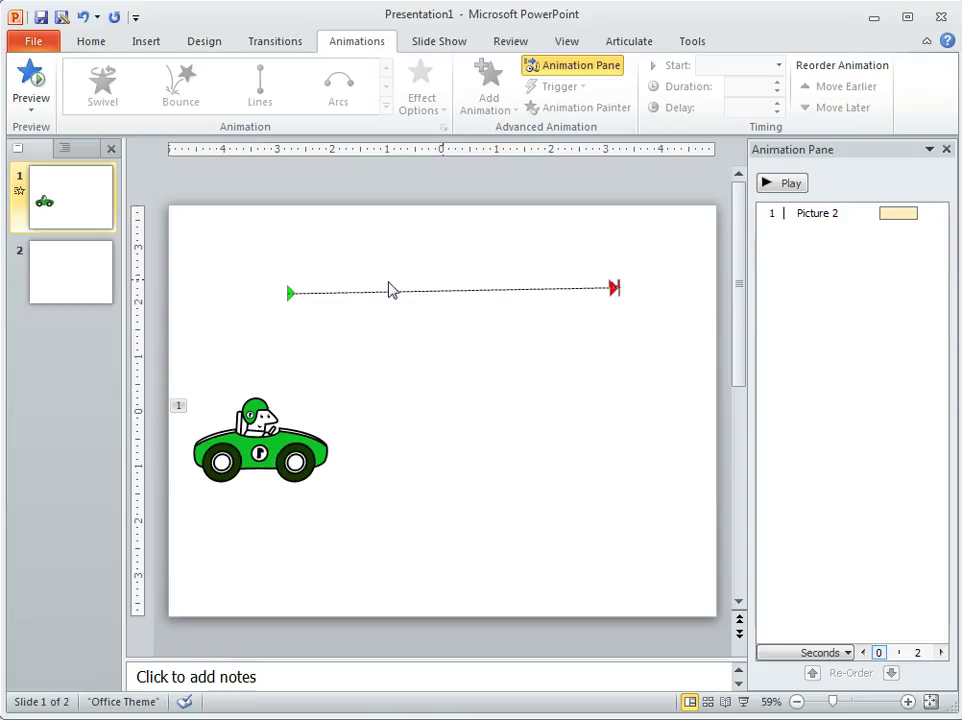
pyautogui.click(790, 186)
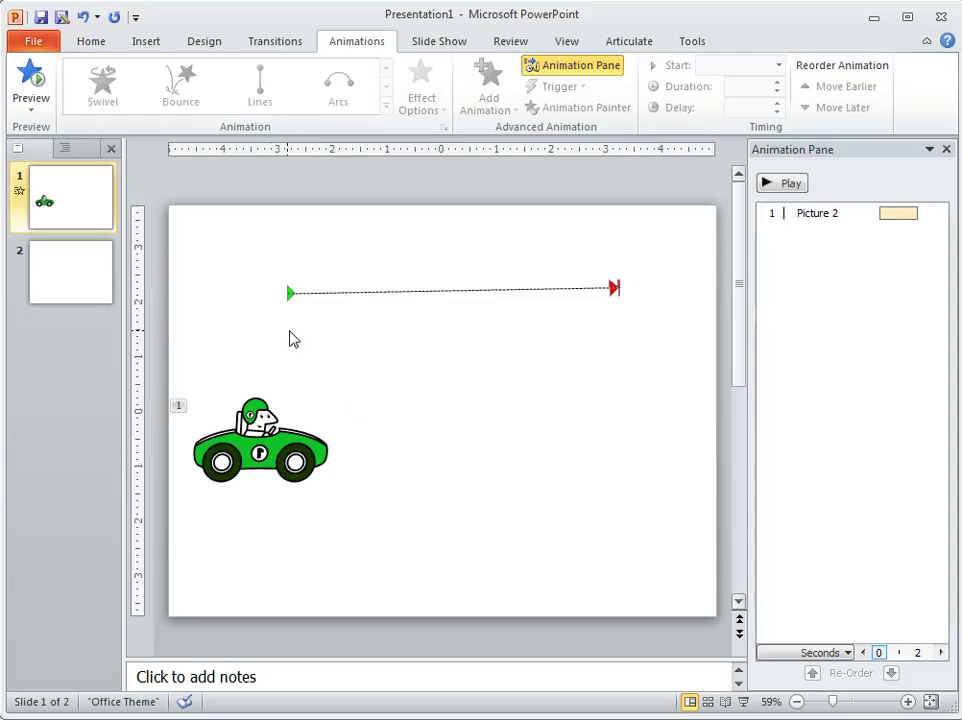
# Drag the path's start onto the car to preview, then move it back up near the top.
pyautogui.click(289, 292)
pyautogui.moveTo(289, 292); pyautogui.dragTo(285, 428)
pyautogui.click(789, 186)
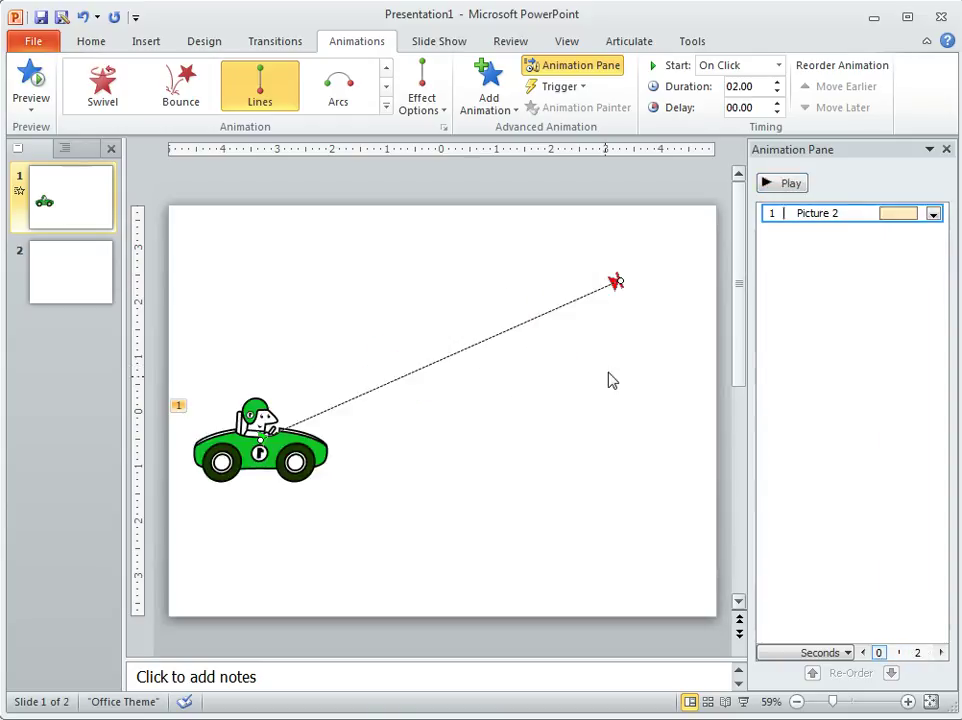
pyautogui.click(620, 410)
pyautogui.click(390, 385)
pyautogui.moveTo(265, 435); pyautogui.dragTo(348, 293)
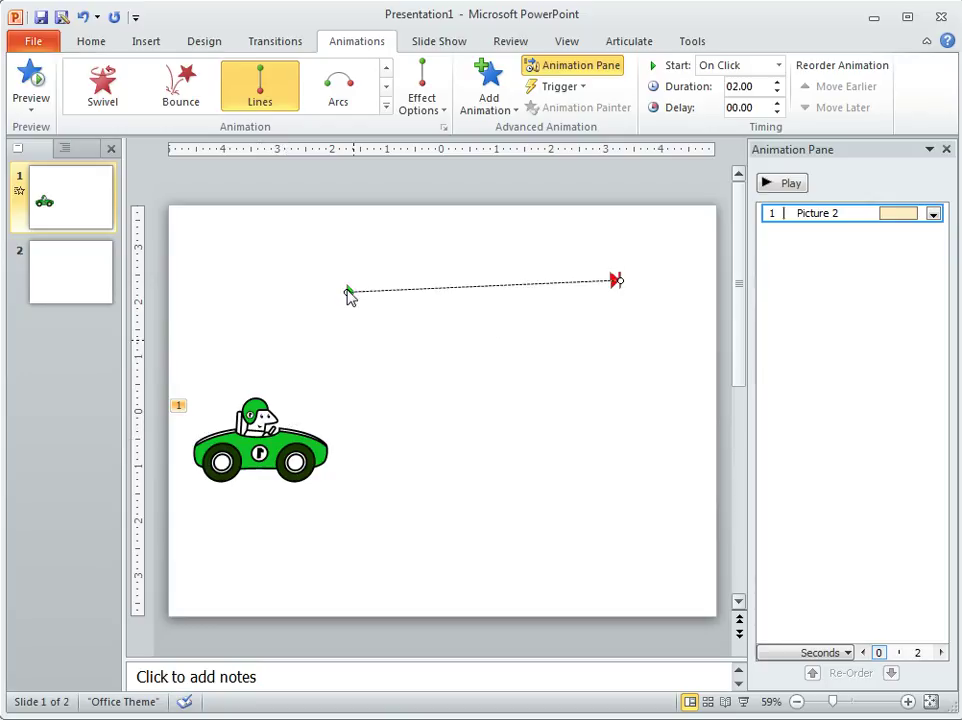
pyautogui.click(423, 481)
# Move the race car above the top edge of the slide.
pyautogui.click(280, 455)
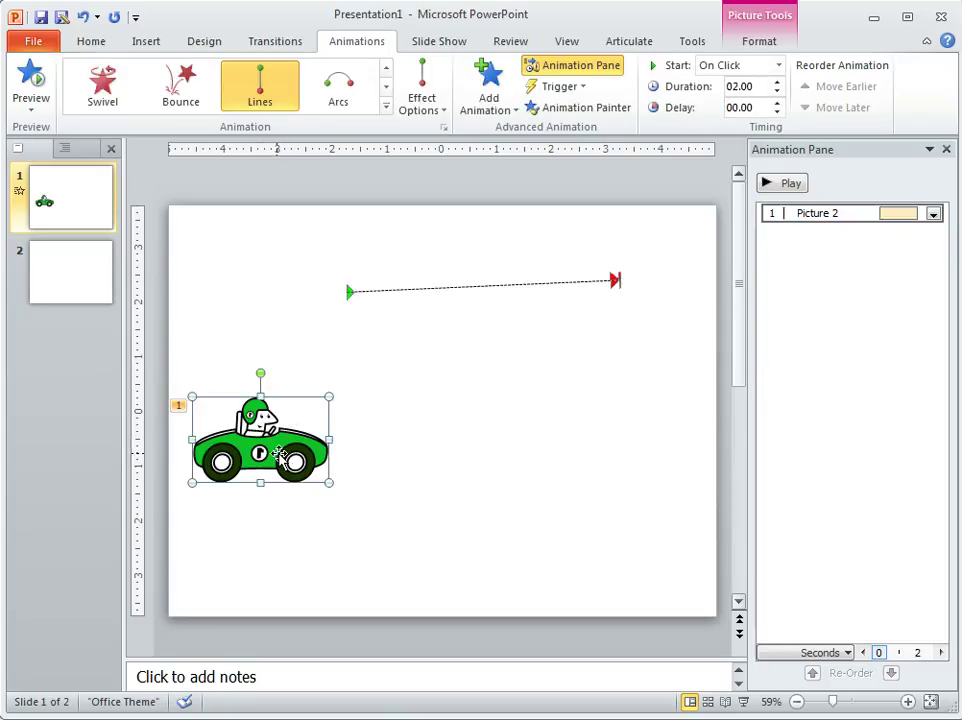
pyautogui.moveTo(280, 455); pyautogui.dragTo(279, 174)
pyautogui.scroll(3, 489, 369)
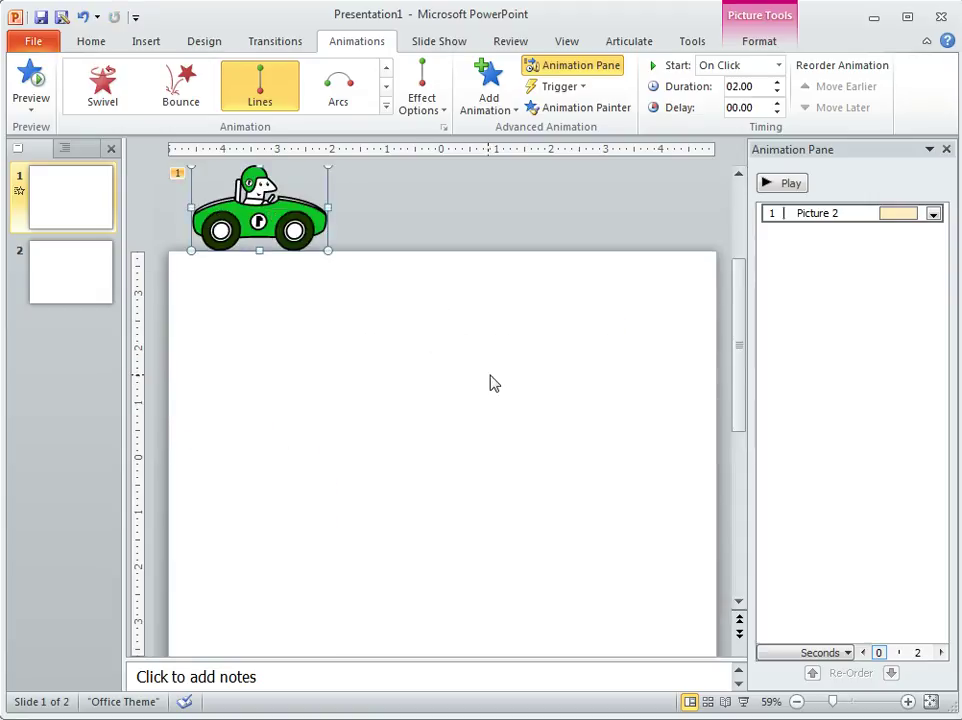
# Move the motion path down onto the slide and extend its end toward the right edge.
pyautogui.click(408, 174)
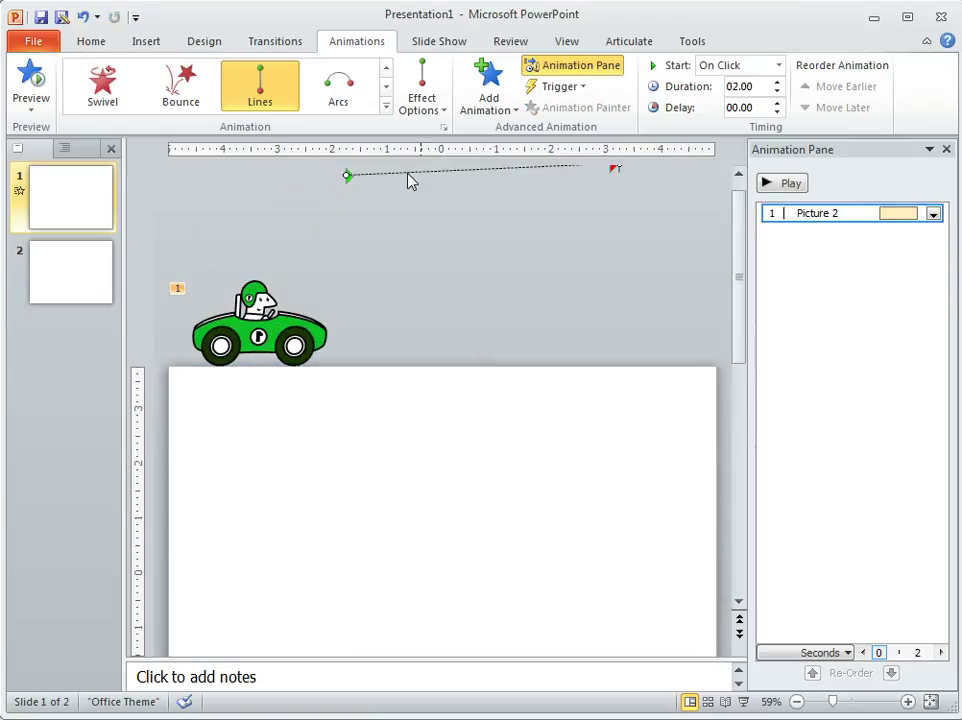
pyautogui.moveTo(427, 172); pyautogui.dragTo(318, 478)
pyautogui.scroll(-2, 318, 490)
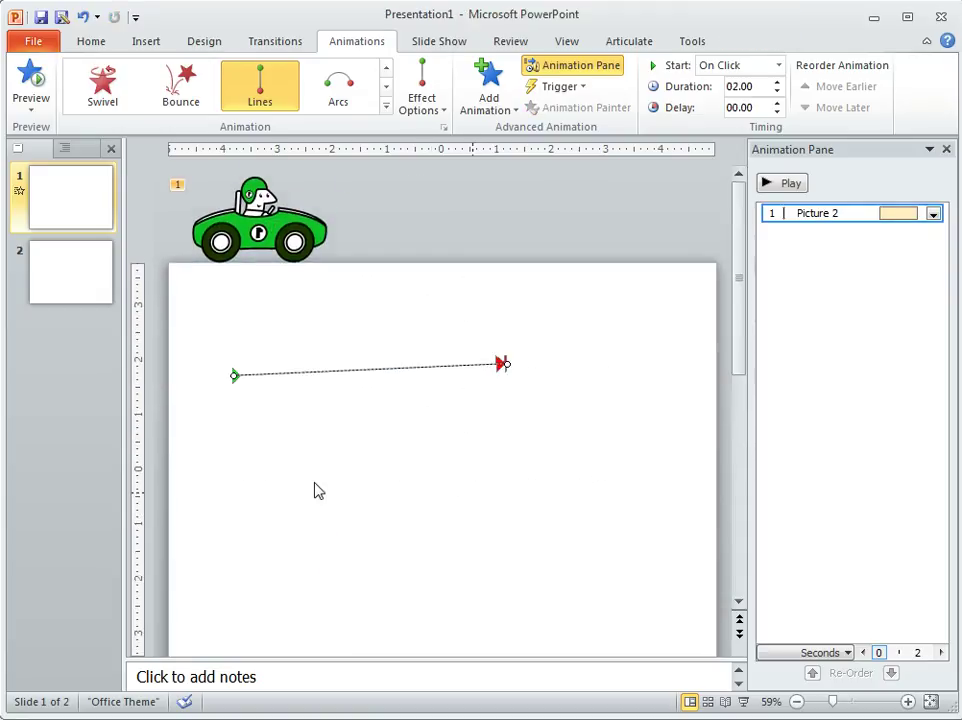
pyautogui.moveTo(505, 364); pyautogui.dragTo(655, 401)
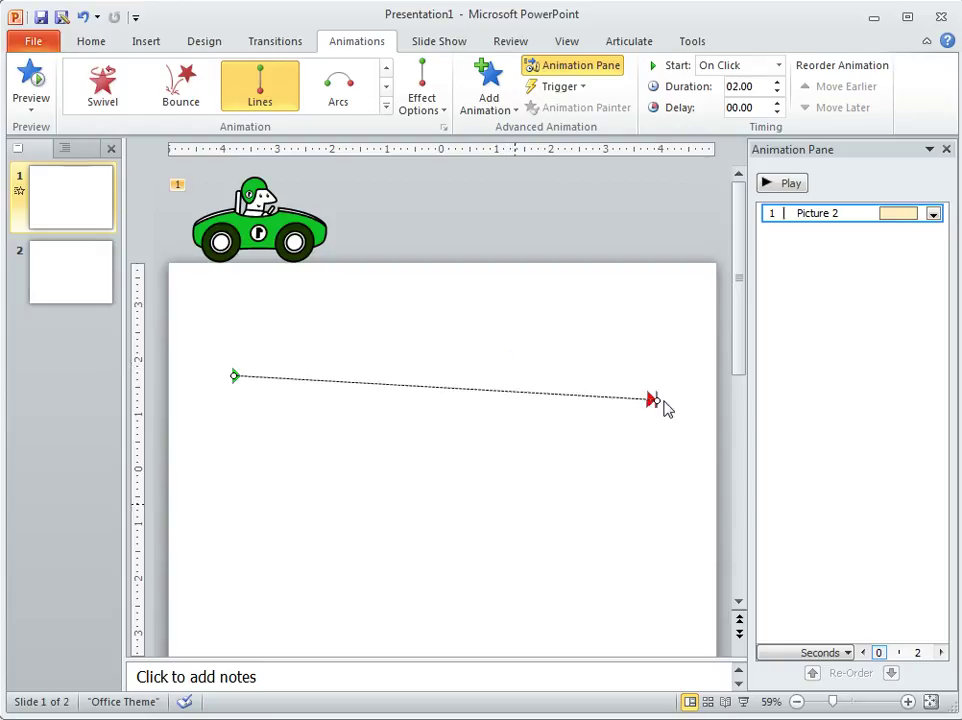
pyautogui.click(518, 512)
# Draw a blue oval over the motion path's start point and preview the car's animation.
pyautogui.click(145, 46)
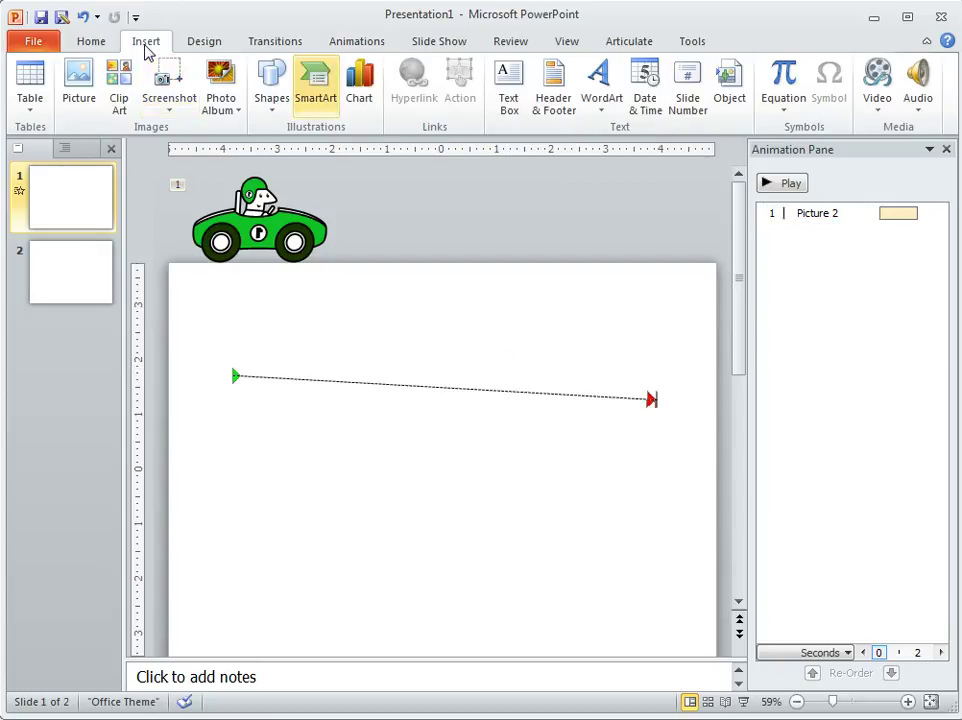
pyautogui.click(268, 108)
pyautogui.click(340, 146)
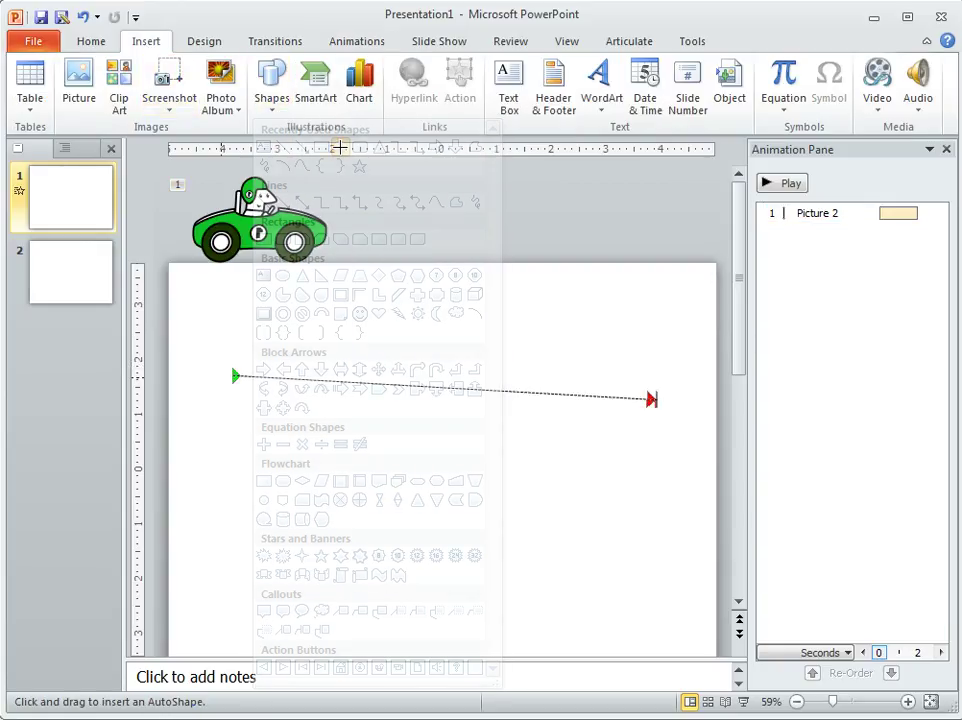
pyautogui.moveTo(247, 446)
pyautogui.mouseDown()
pyautogui.moveTo(210, 316)
pyautogui.moveTo(303, 453)
pyautogui.moveTo(262, 420)
pyautogui.mouseUp()
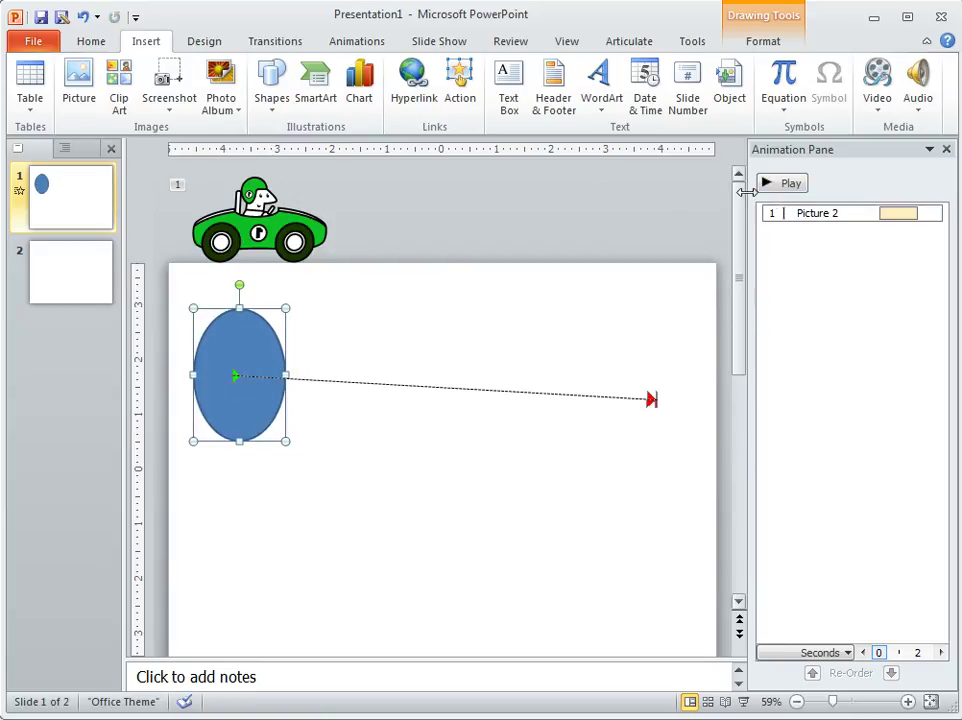
pyautogui.click(779, 187)
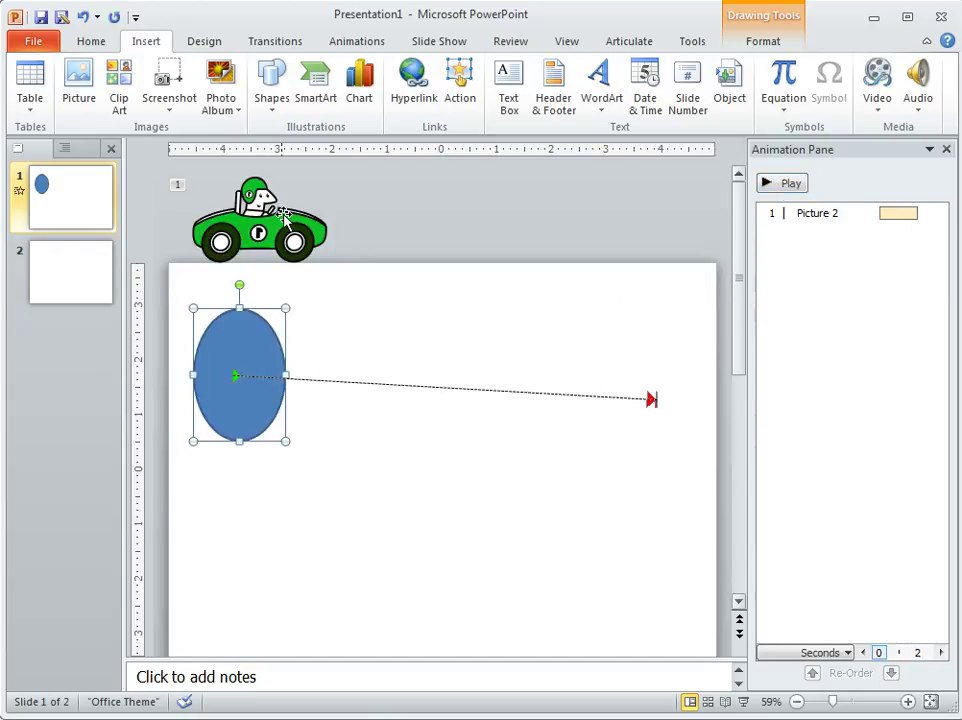
pyautogui.click(492, 524)
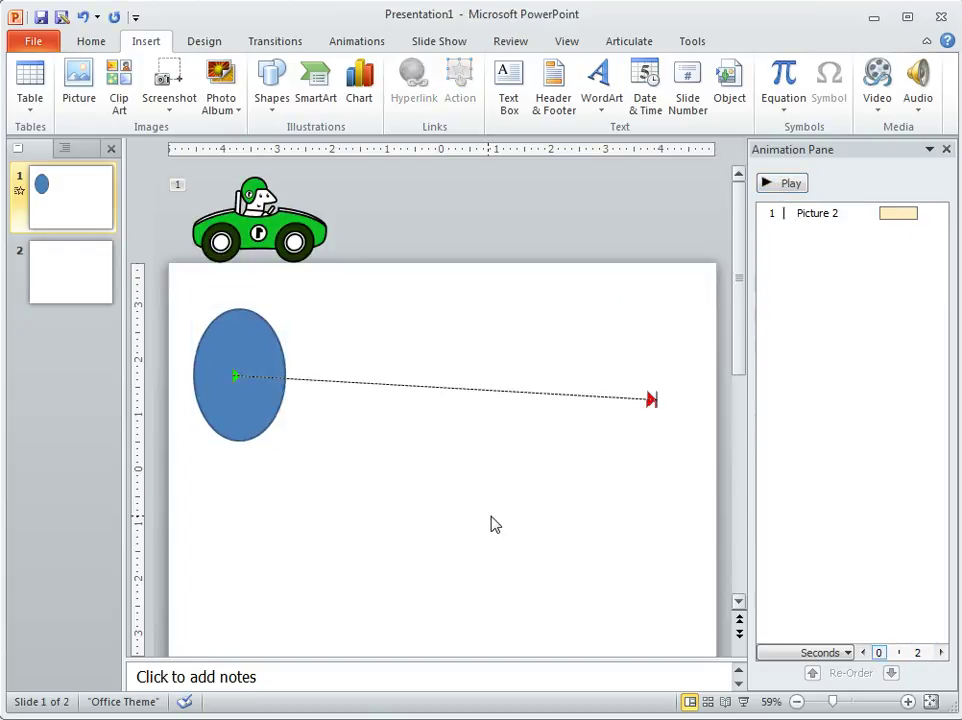
# Delete the car's motion path and the oval.
pyautogui.click(378, 386)
pyautogui.press('Delete')
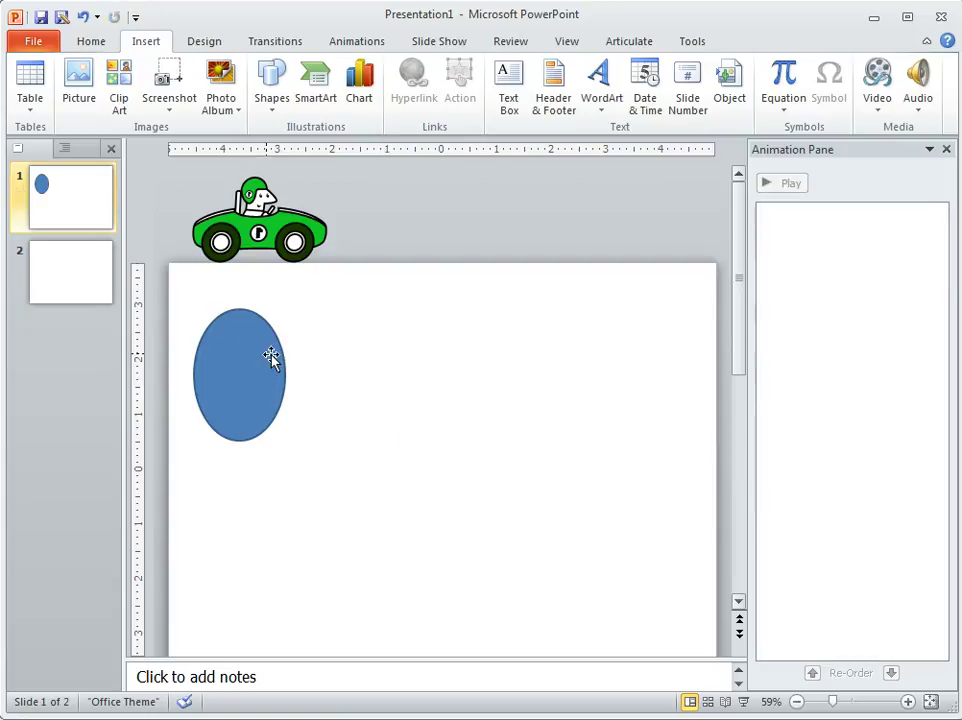
pyautogui.click(270, 356)
pyautogui.press('Delete')
# Move the green car back onto the slide's lower left and select it.
pyautogui.moveTo(277, 226); pyautogui.dragTo(310, 541)
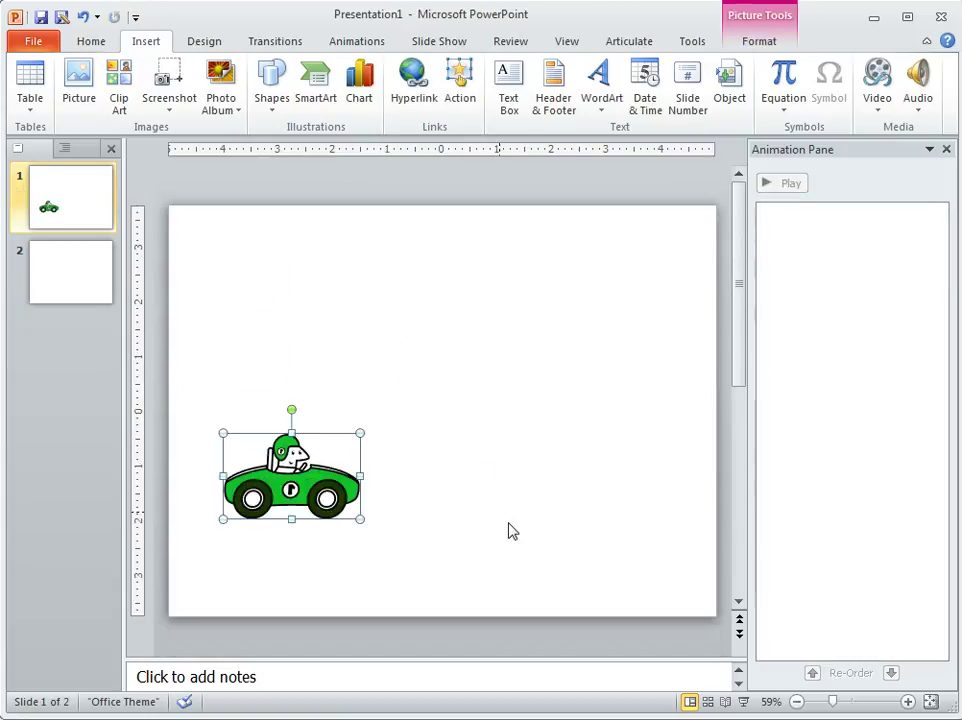
pyautogui.click(466, 438)
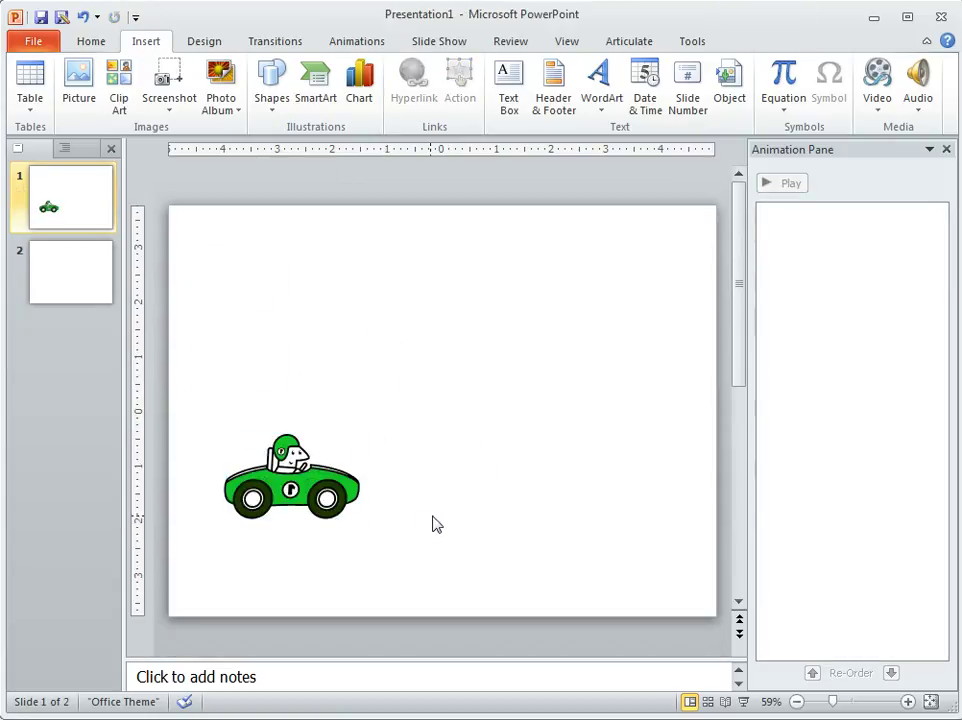
pyautogui.click(293, 487)
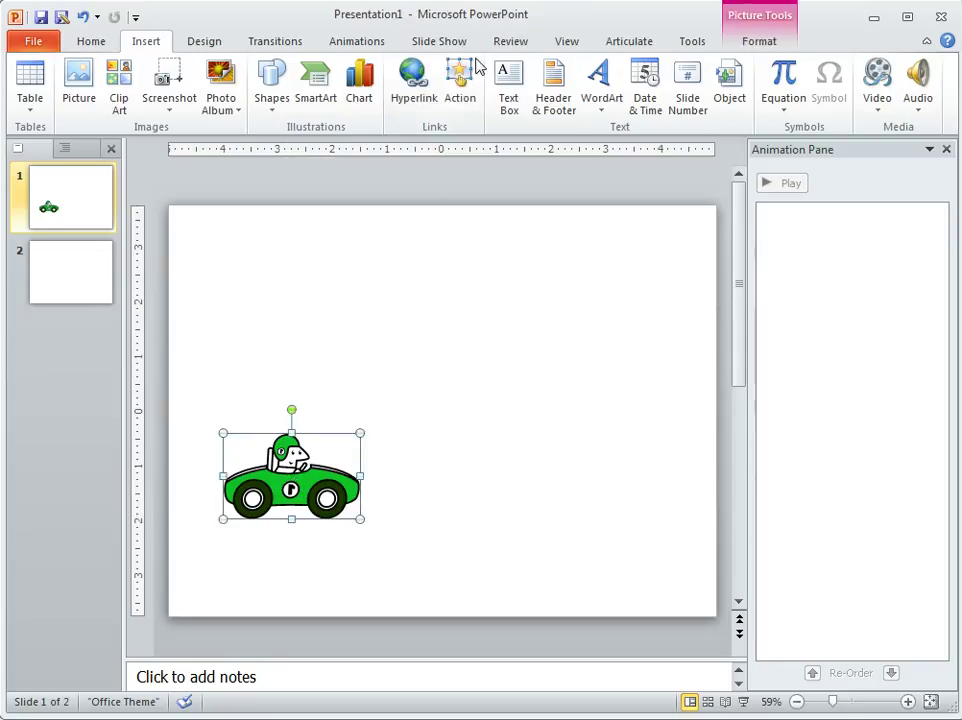
pyautogui.click(362, 43)
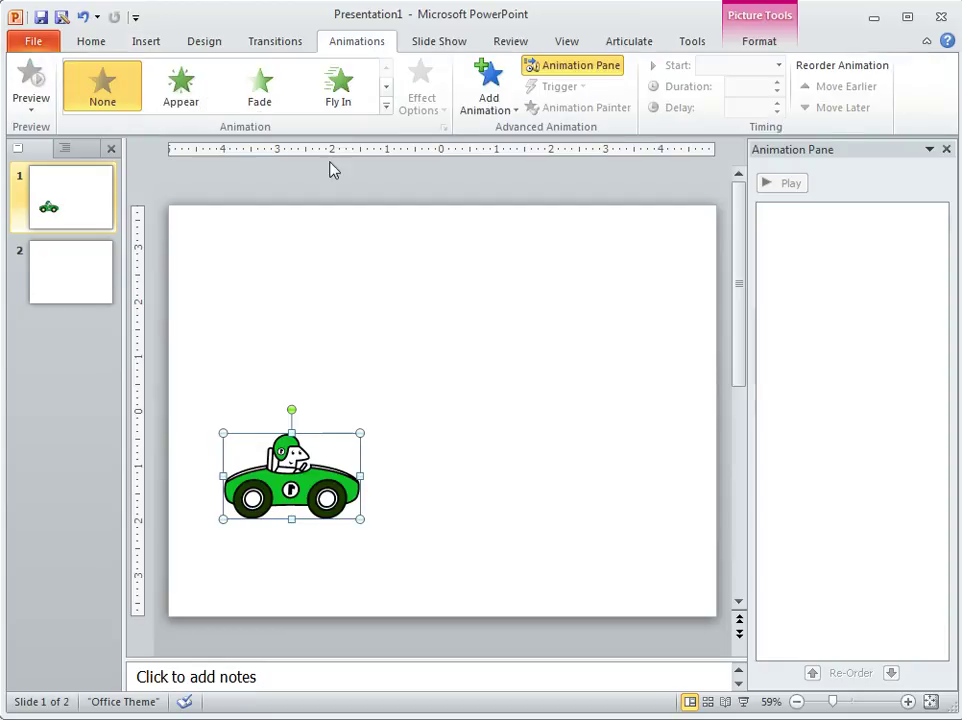
pyautogui.click(385, 107)
pyautogui.click(181, 712)
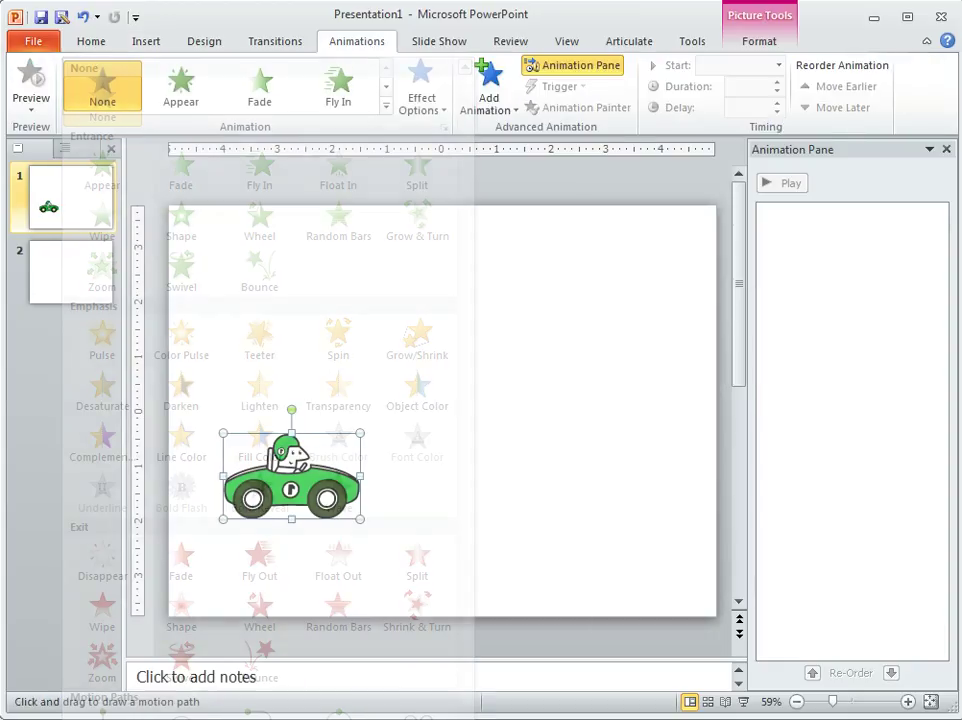
pyautogui.moveTo(310, 462)
pyautogui.mouseDown()
pyautogui.moveTo(372, 430)
pyautogui.moveTo(601, 361)
pyautogui.moveTo(405, 281)
pyautogui.mouseUp()
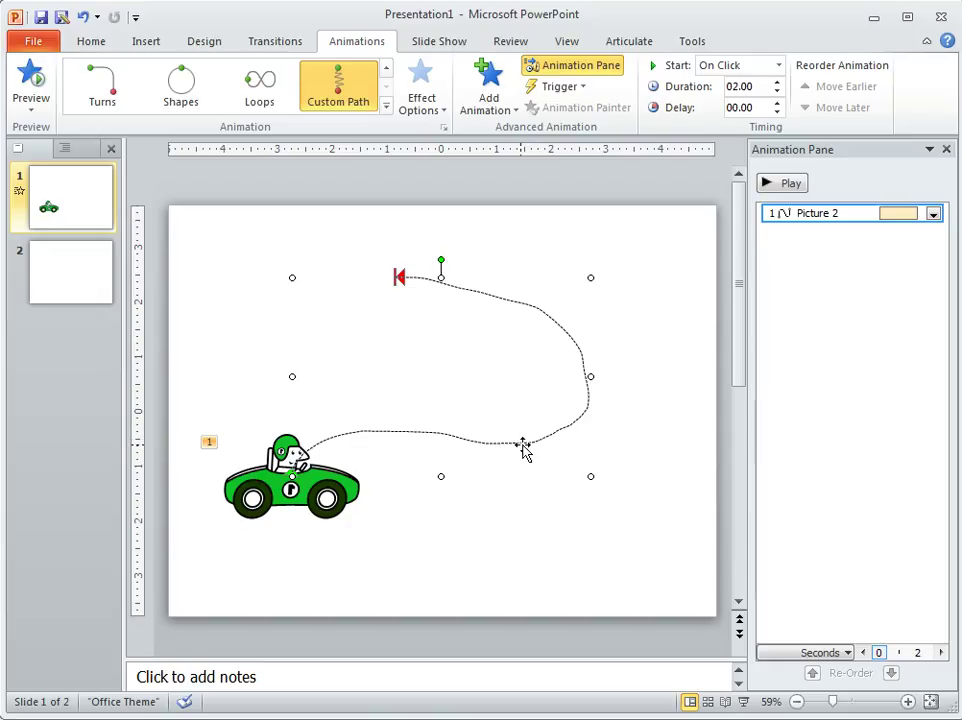
pyautogui.press('Delete')
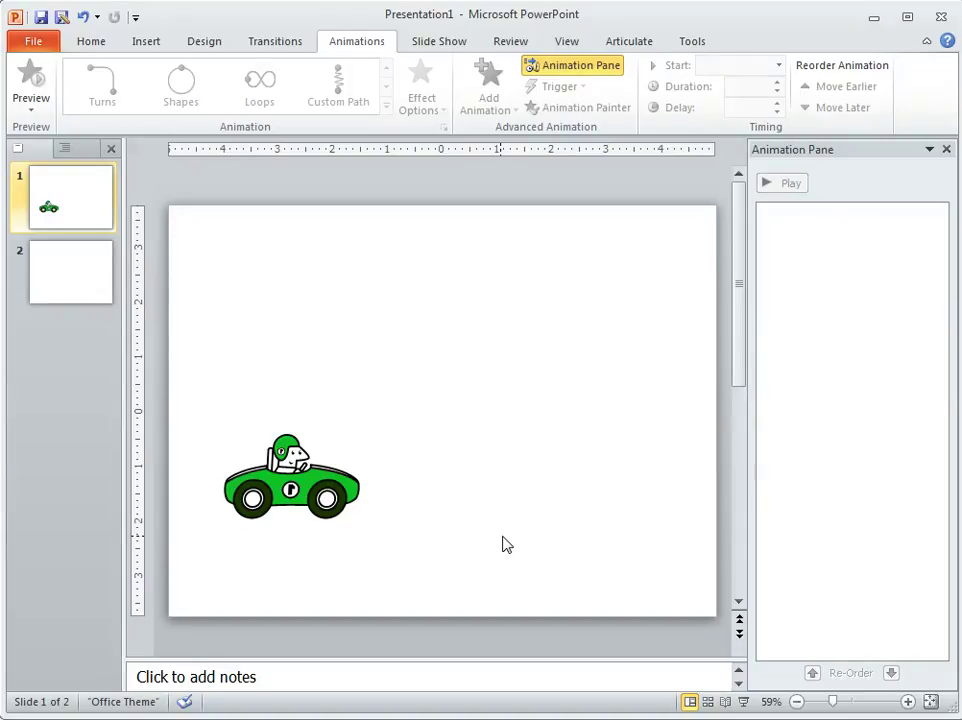
# Draw a Custom Path from the car: right along the bottom, up right, then back to upper left.
pyautogui.click(294, 479)
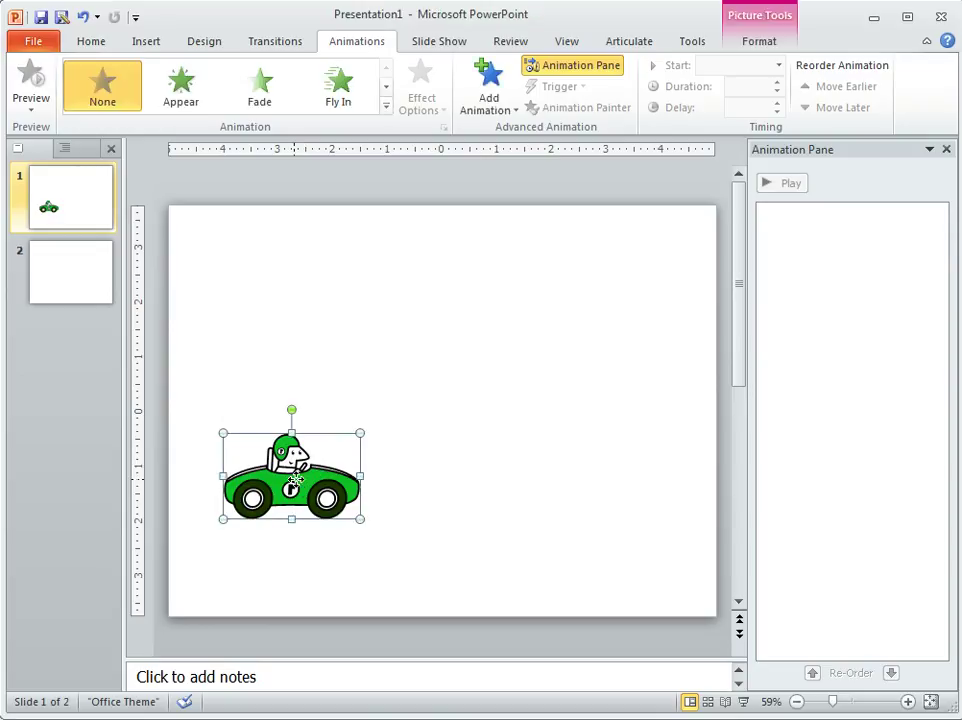
pyautogui.click(387, 107)
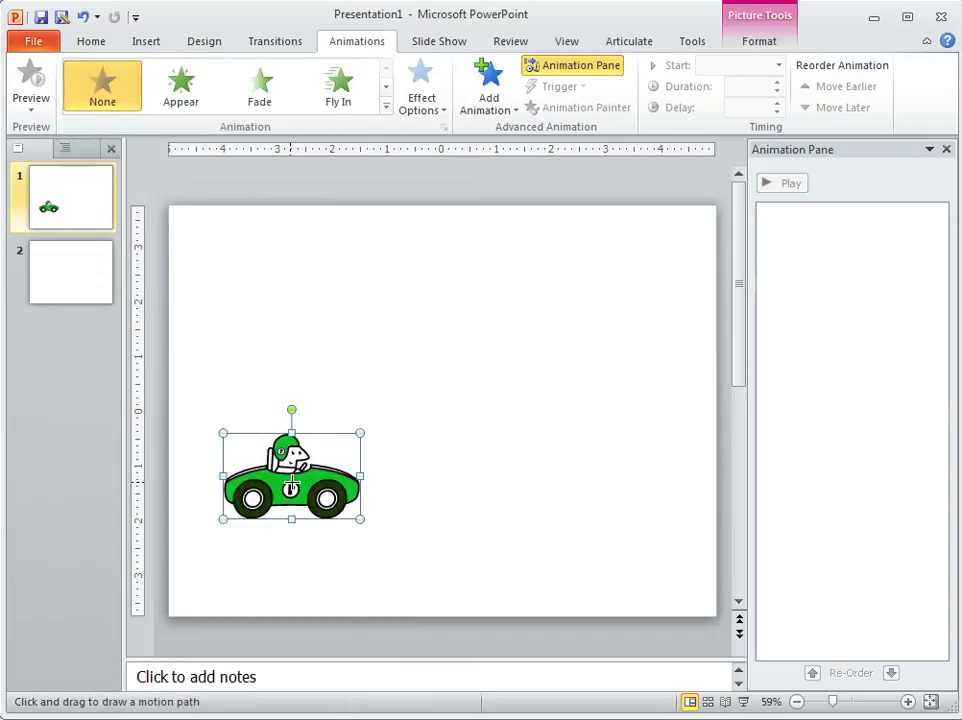
pyautogui.click(552, 545)
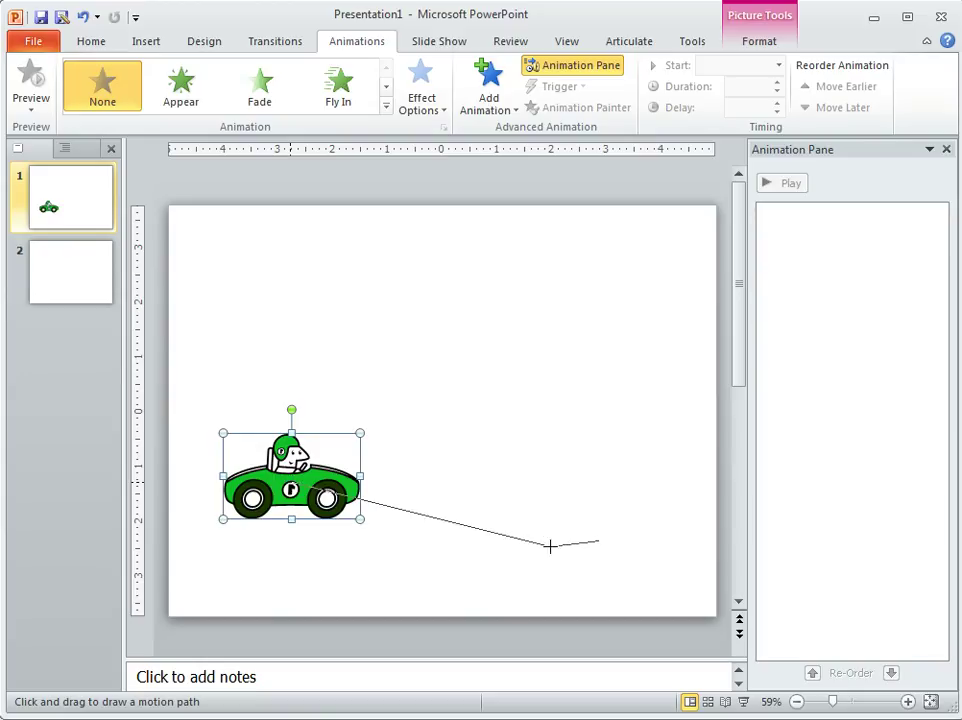
pyautogui.click(628, 354)
pyautogui.doubleClick(378, 274)
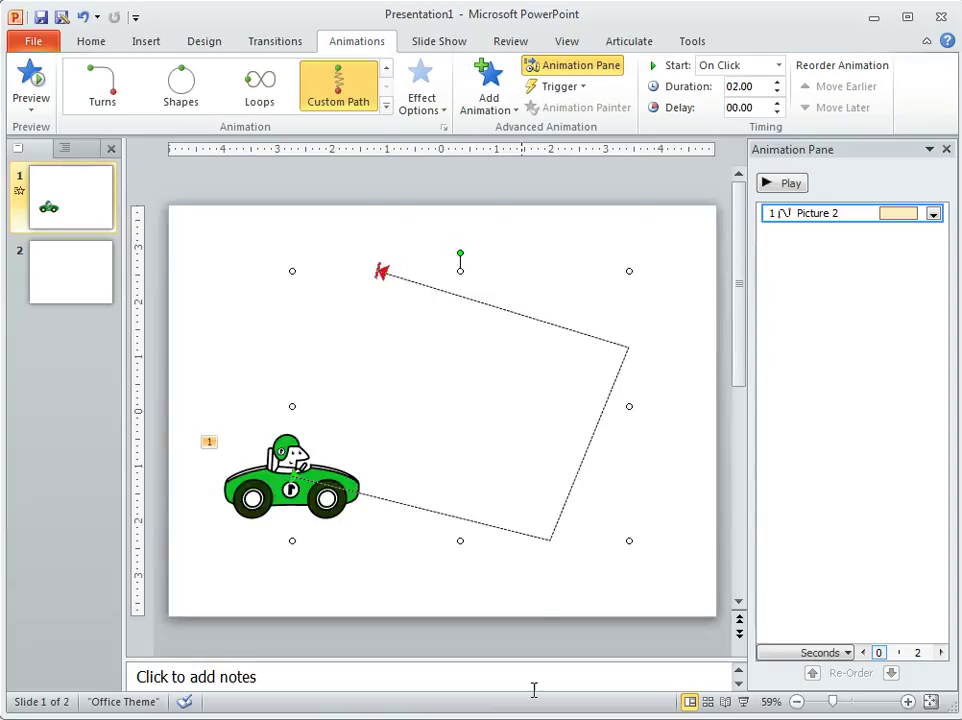
# Edit the path's points and turn the bottom corner vertex into a Smooth Point.
pyautogui.rightClick(508, 530)
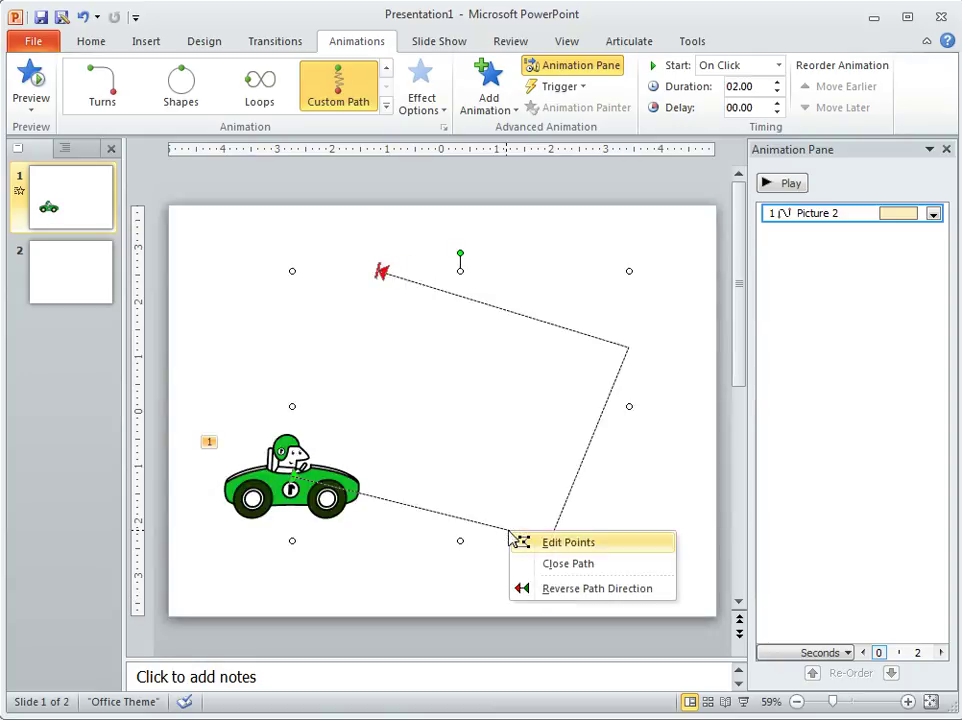
pyautogui.click(522, 542)
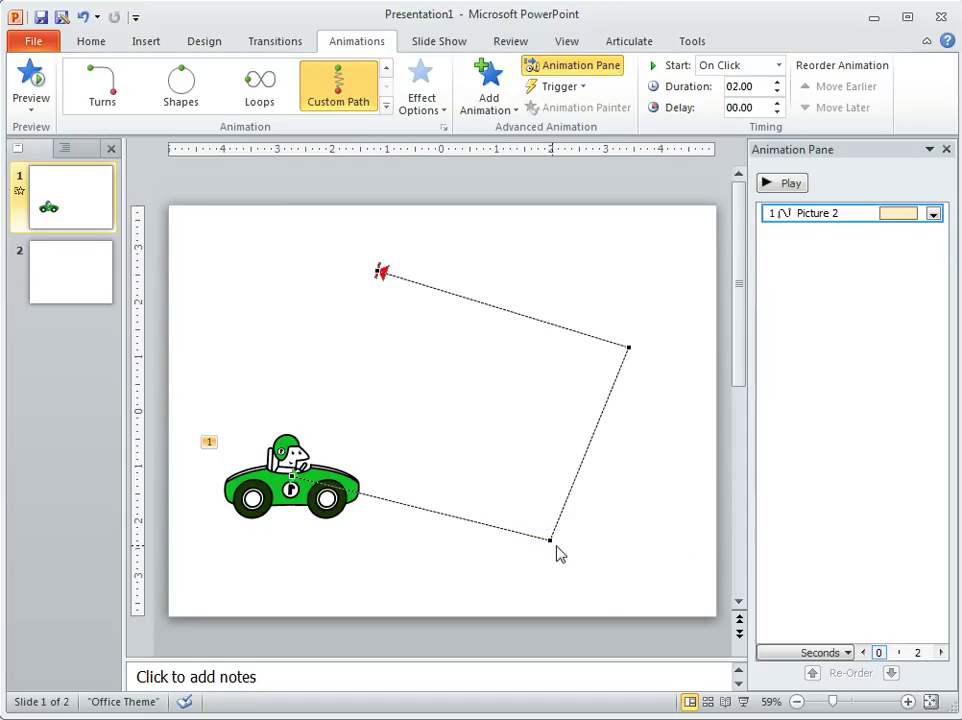
pyautogui.rightClick(549, 540)
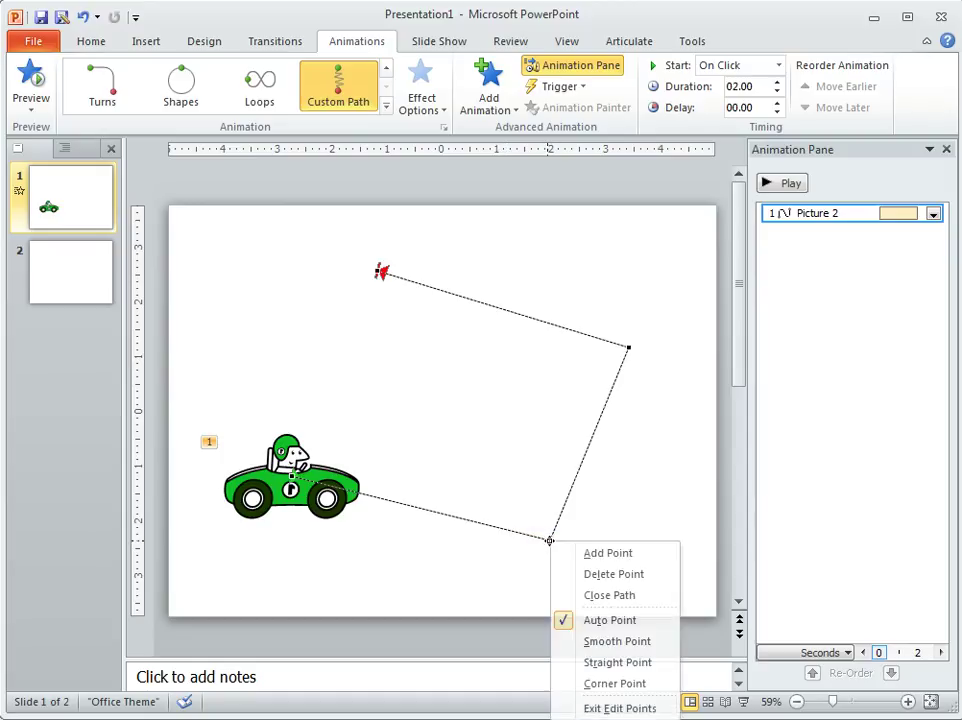
pyautogui.rightClick(550, 541)
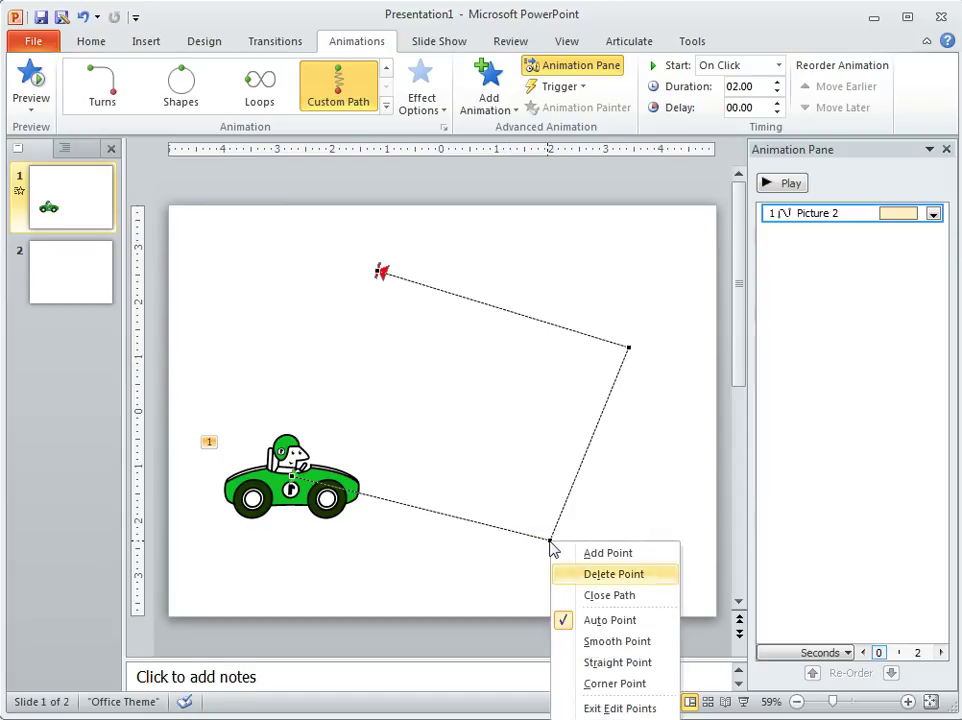
pyautogui.click(612, 645)
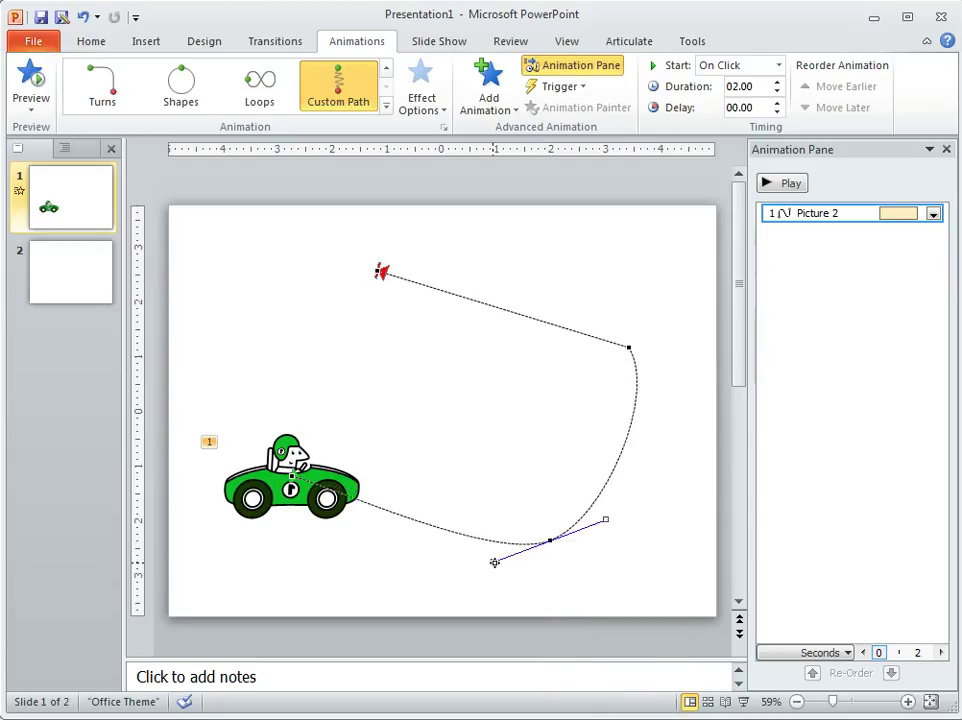
# Adjust the bottom point's tangent and pull the right-side point left into an S-curve.
pyautogui.moveTo(494, 562)
pyautogui.mouseDown()
pyautogui.moveTo(460, 584)
pyautogui.moveTo(451, 571)
pyautogui.moveTo(482, 563)
pyautogui.mouseUp()
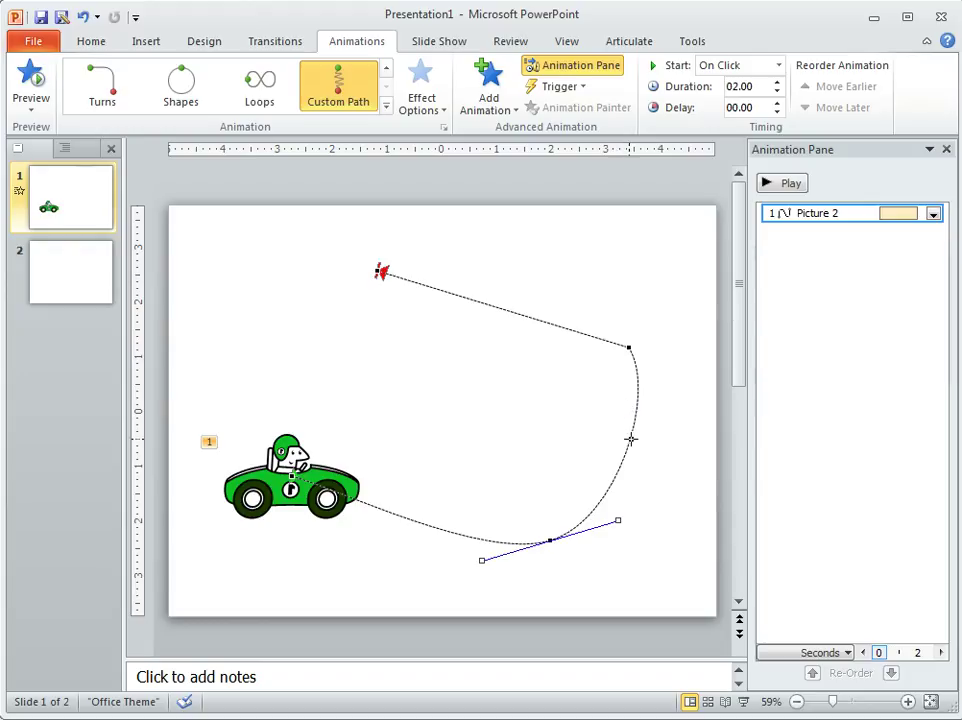
pyautogui.moveTo(631, 439); pyautogui.dragTo(445, 391)
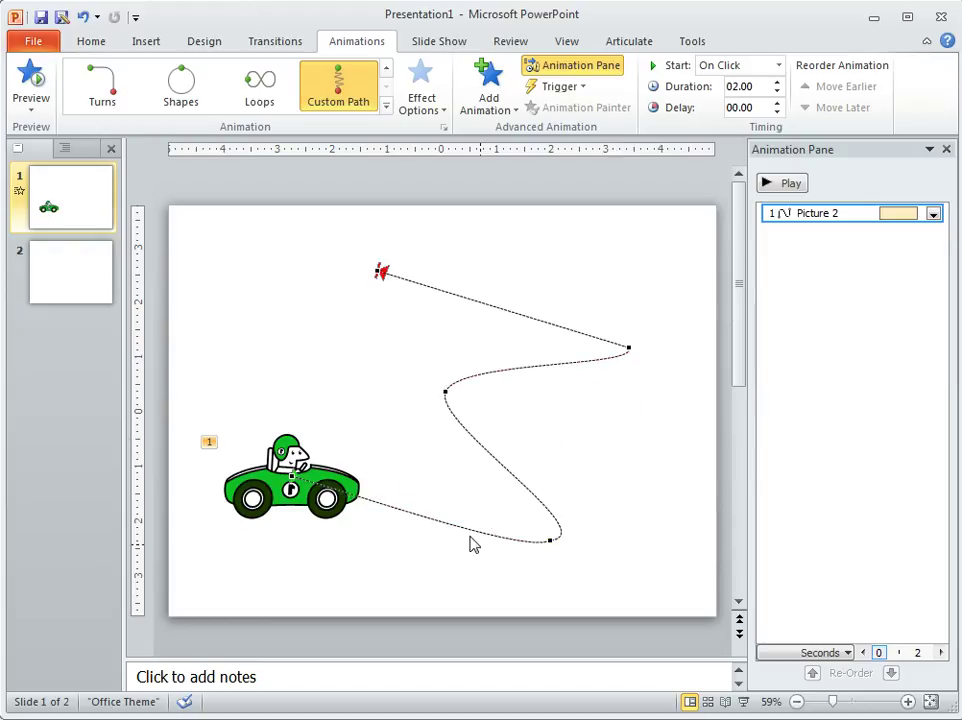